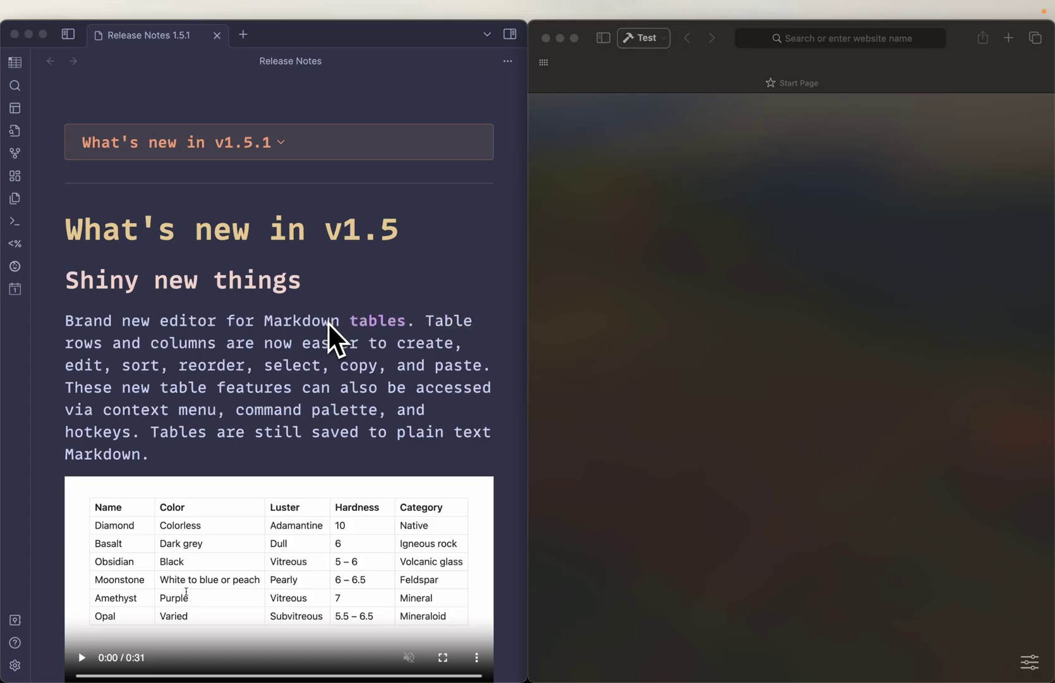
Step: Create a local vault named 'Test2' in the Obsidian folder and open it
click(17, 622)
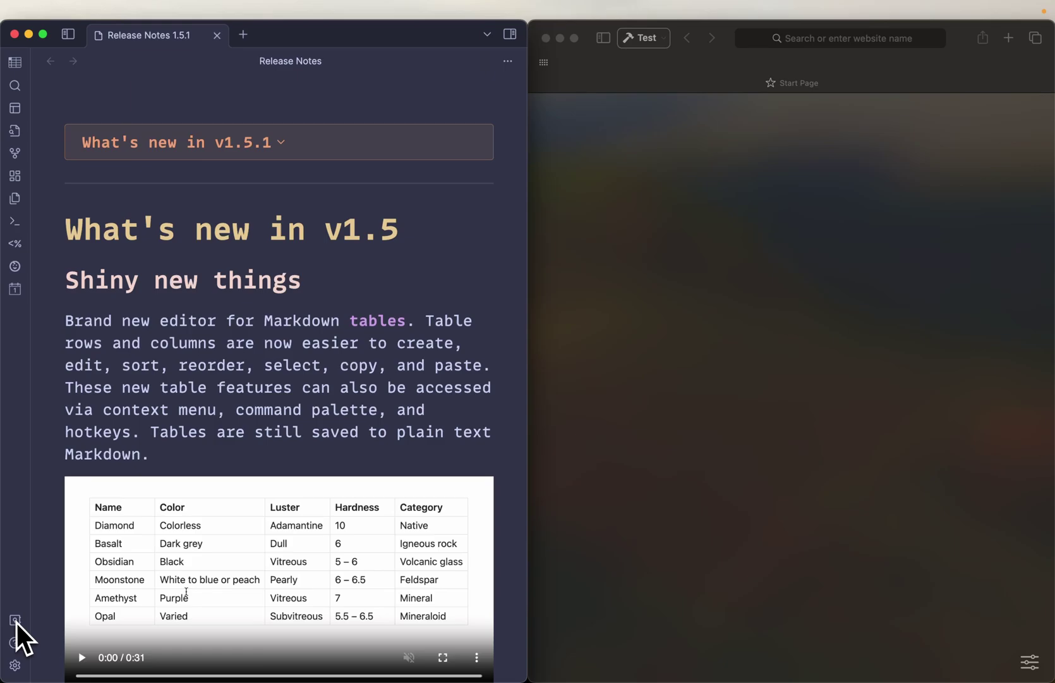
click(15, 624)
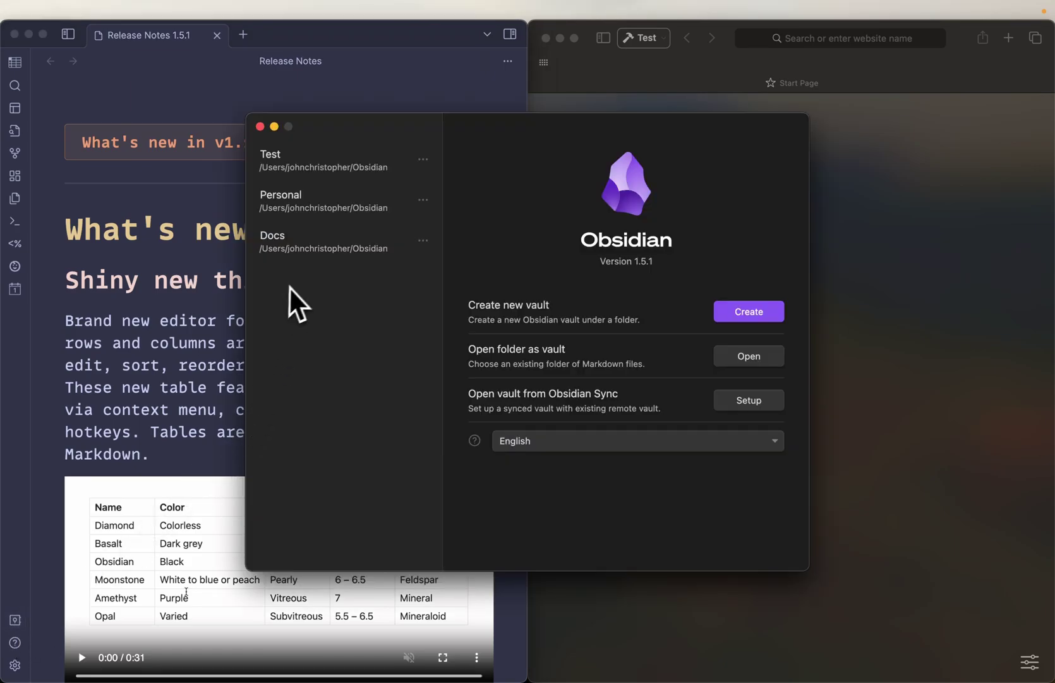
click(745, 313)
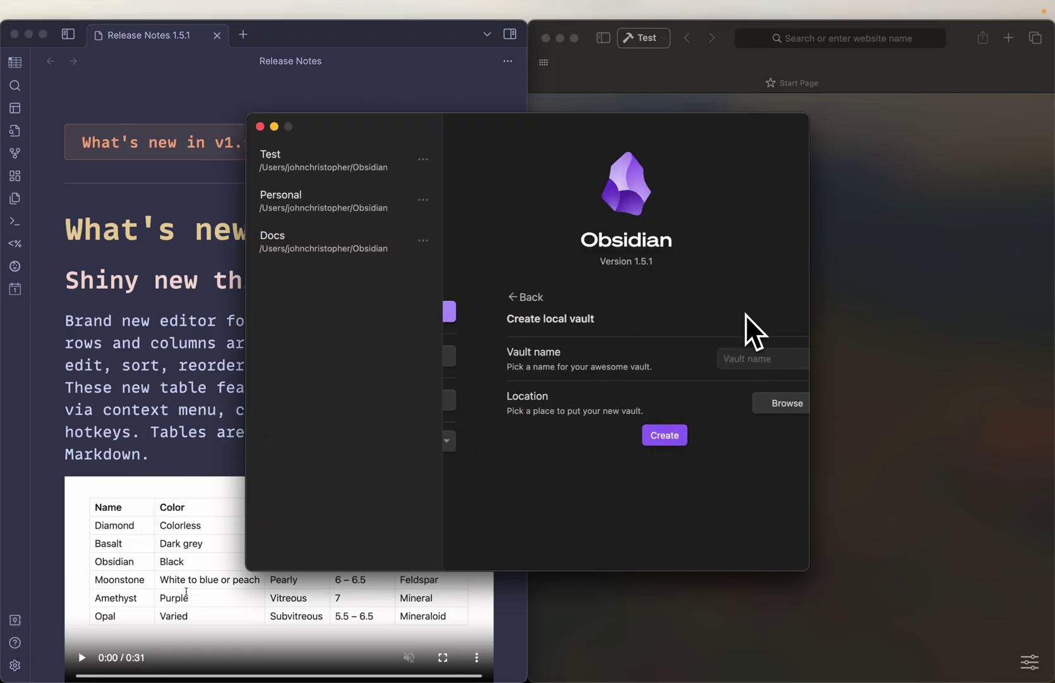
click(736, 359)
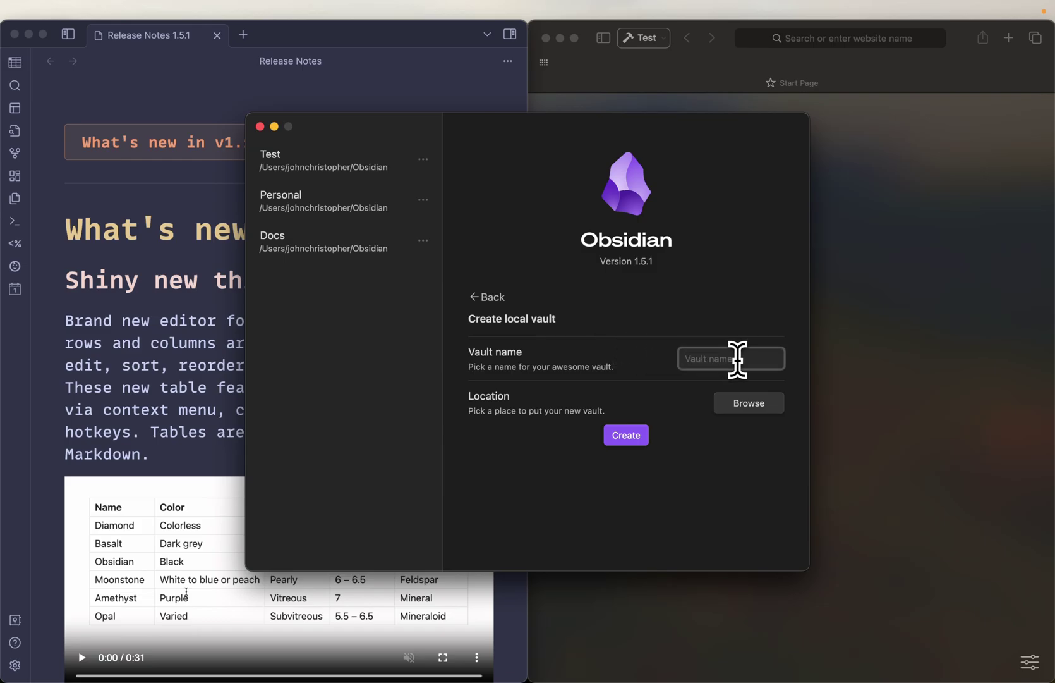
text(Test23)
key(BackSpace)
click(741, 420)
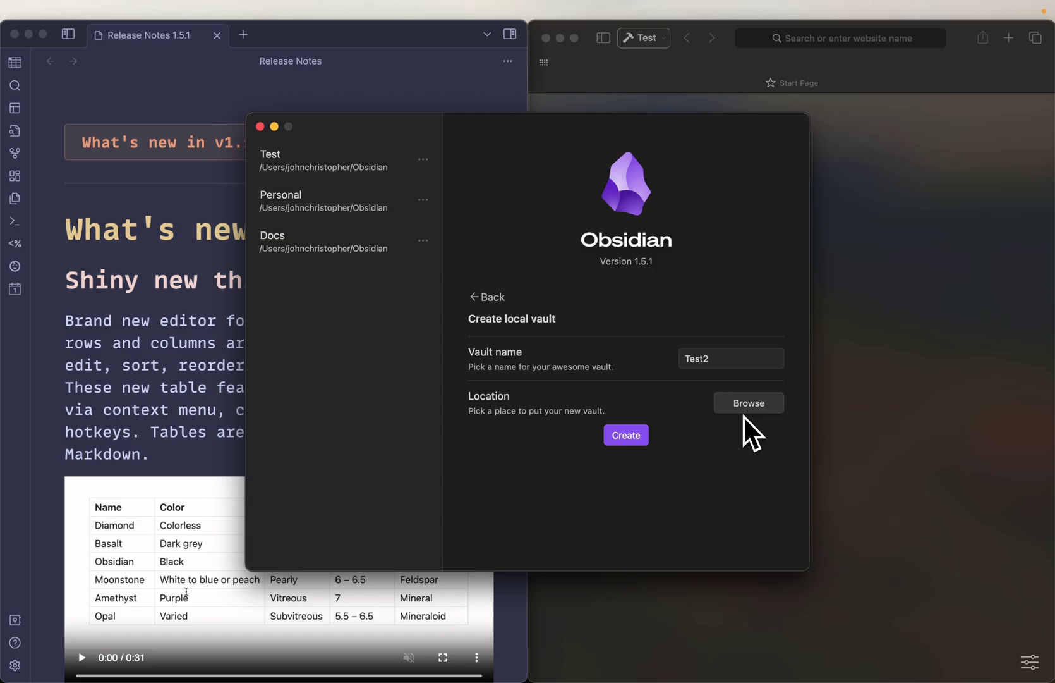
click(743, 403)
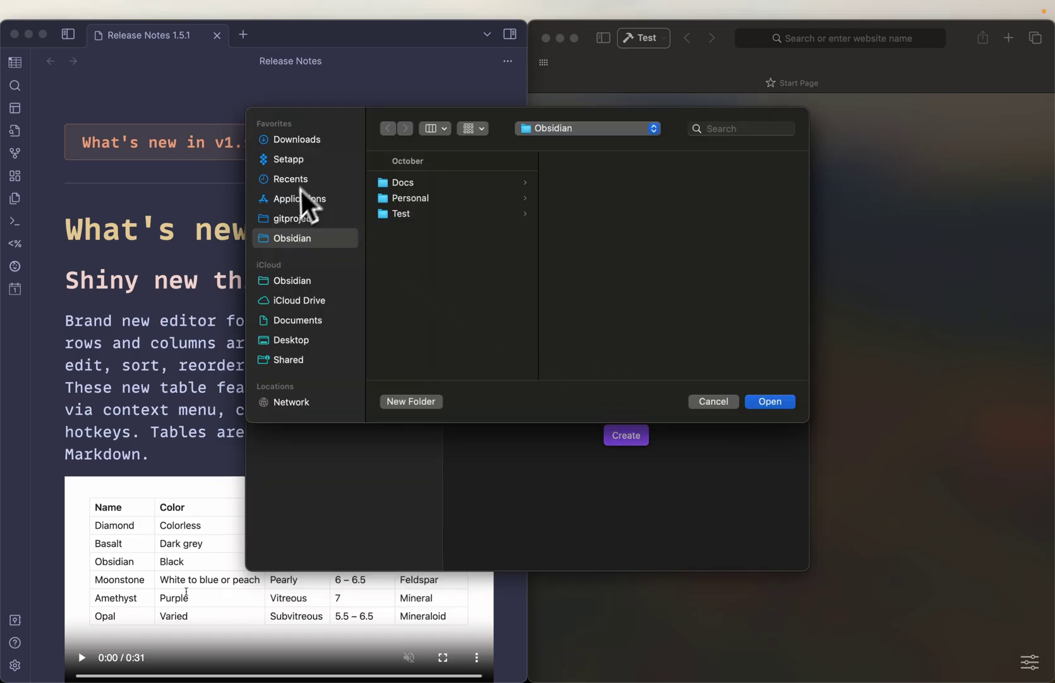
click(770, 401)
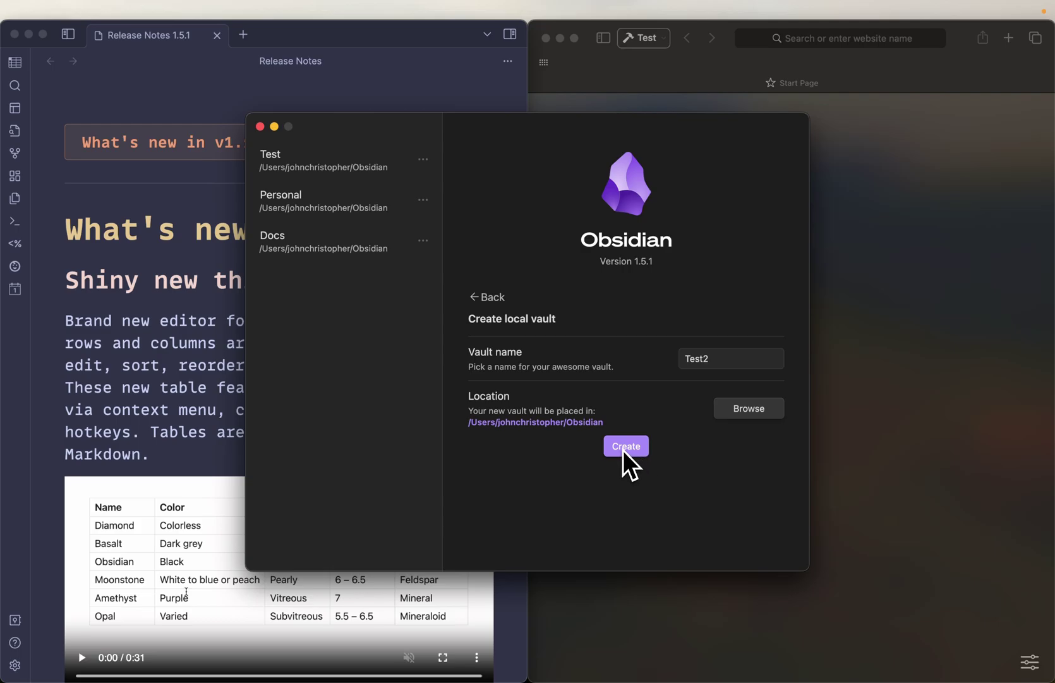
click(626, 447)
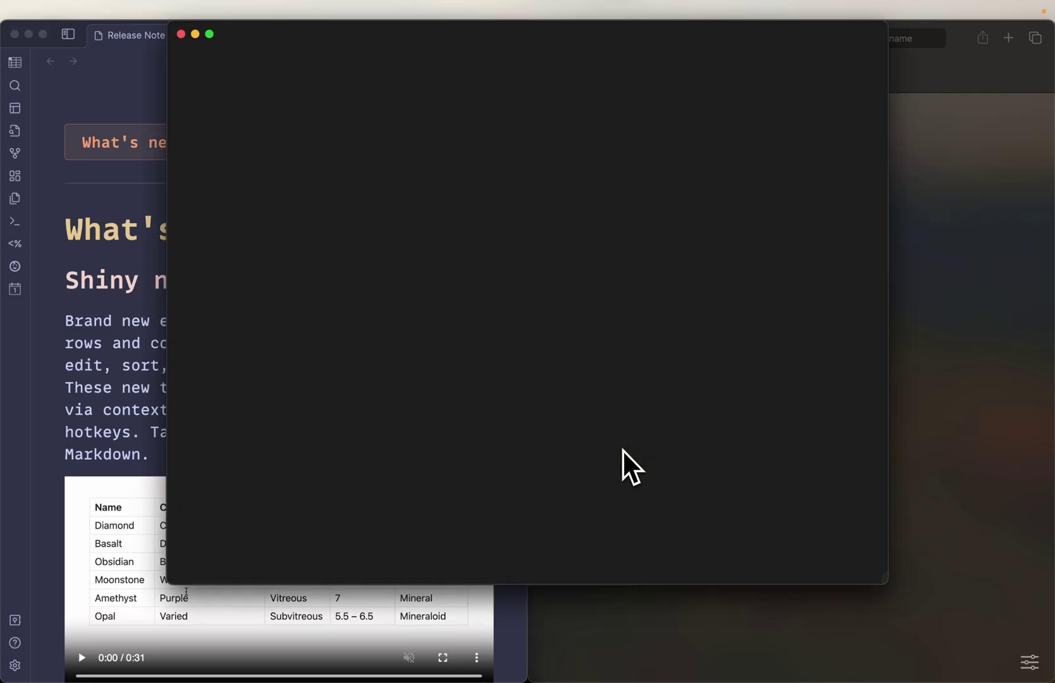
Step: Close the Release Notes window, tile Test2 left of Safari, and close the Graph view and Welcome tabs
click(94, 84)
click(14, 34)
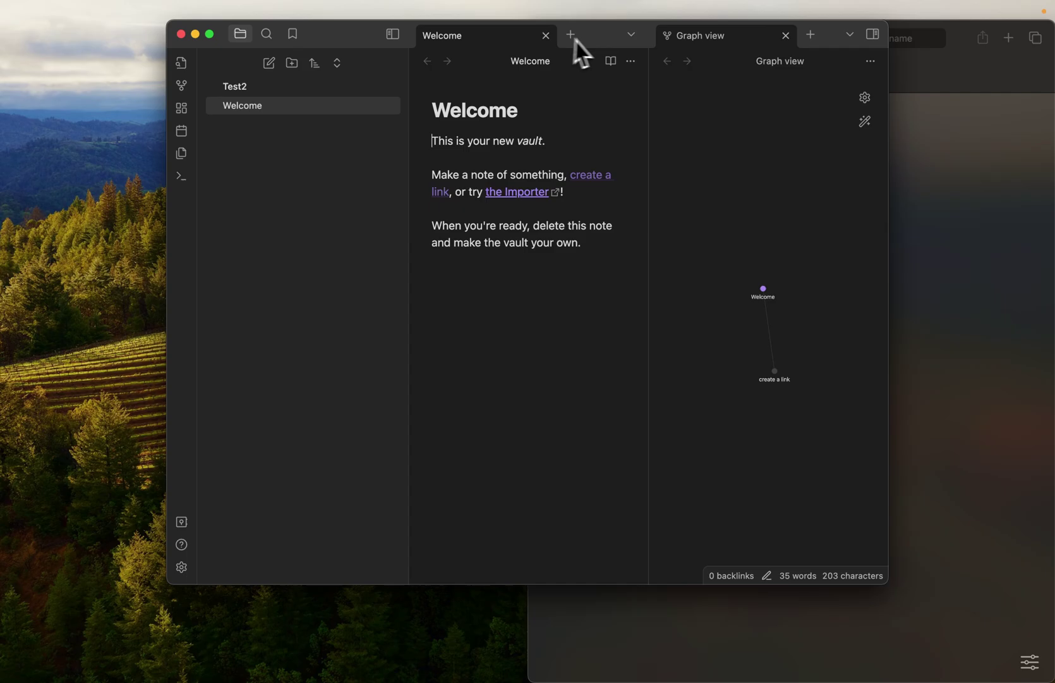
key(ctrl+alt+Left)
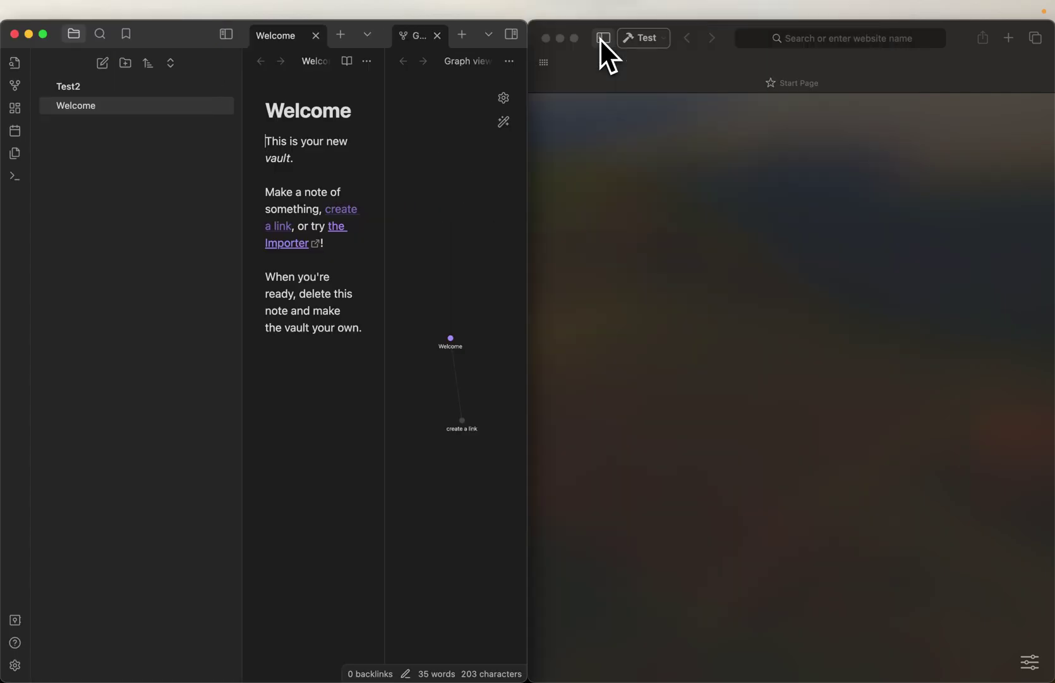
click(438, 35)
click(377, 35)
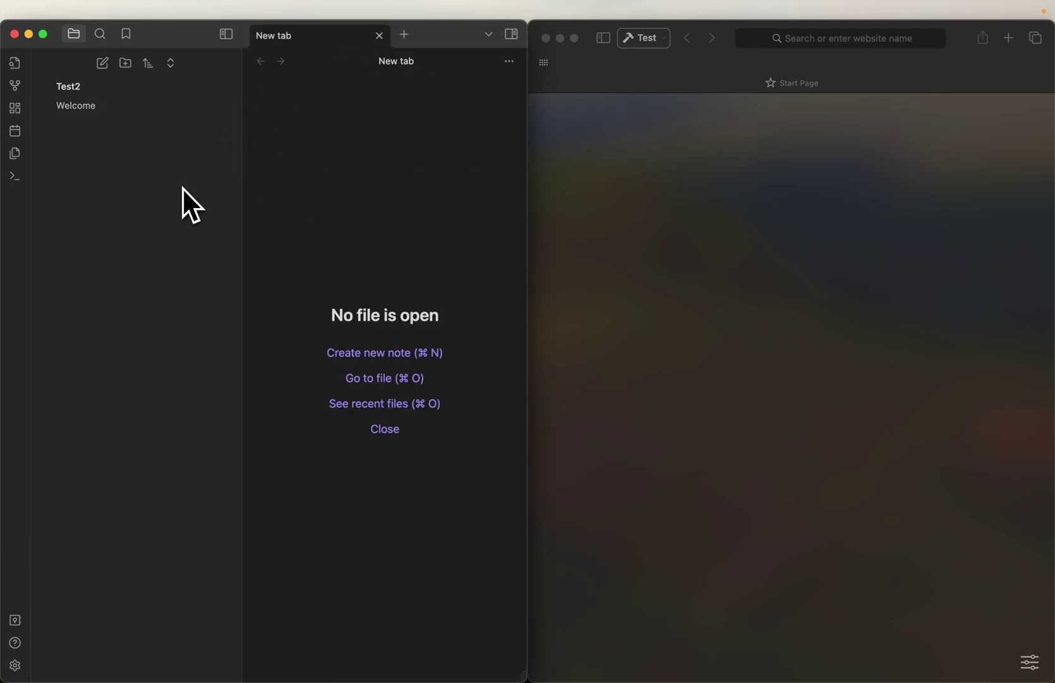
Step: Turn on community plugins in Settings by leaving restricted mode
click(14, 666)
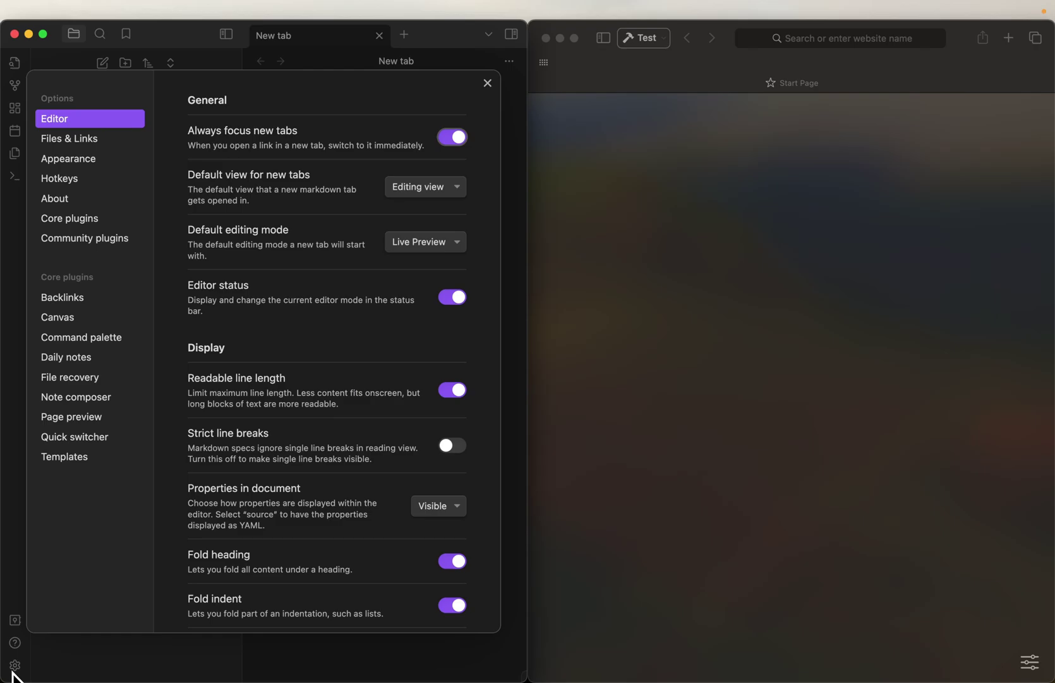
click(93, 241)
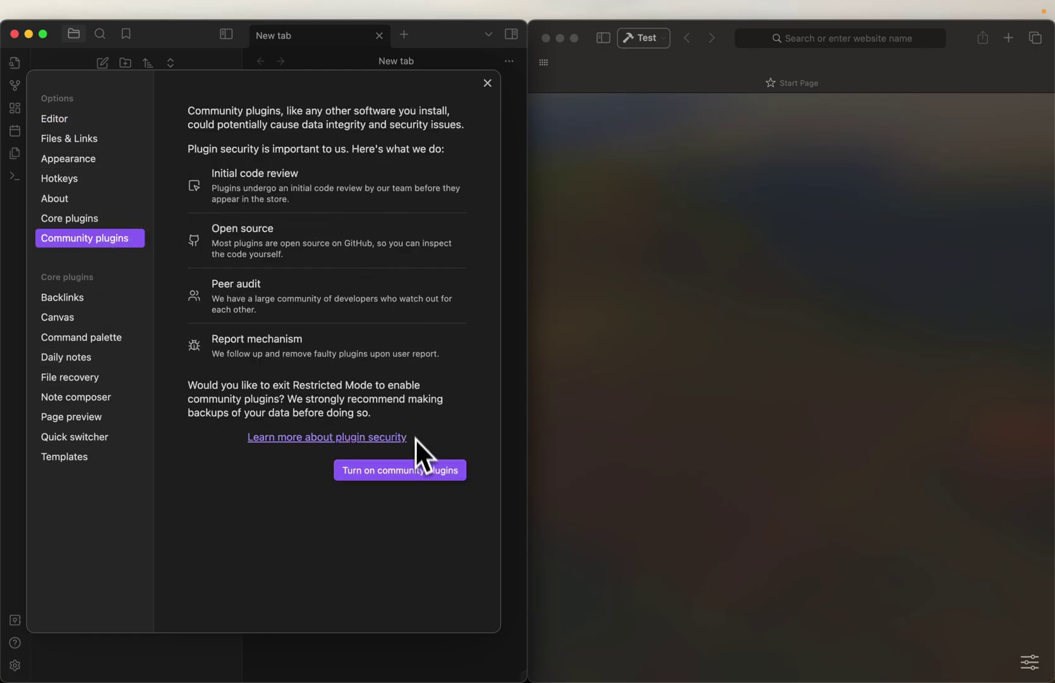
click(416, 474)
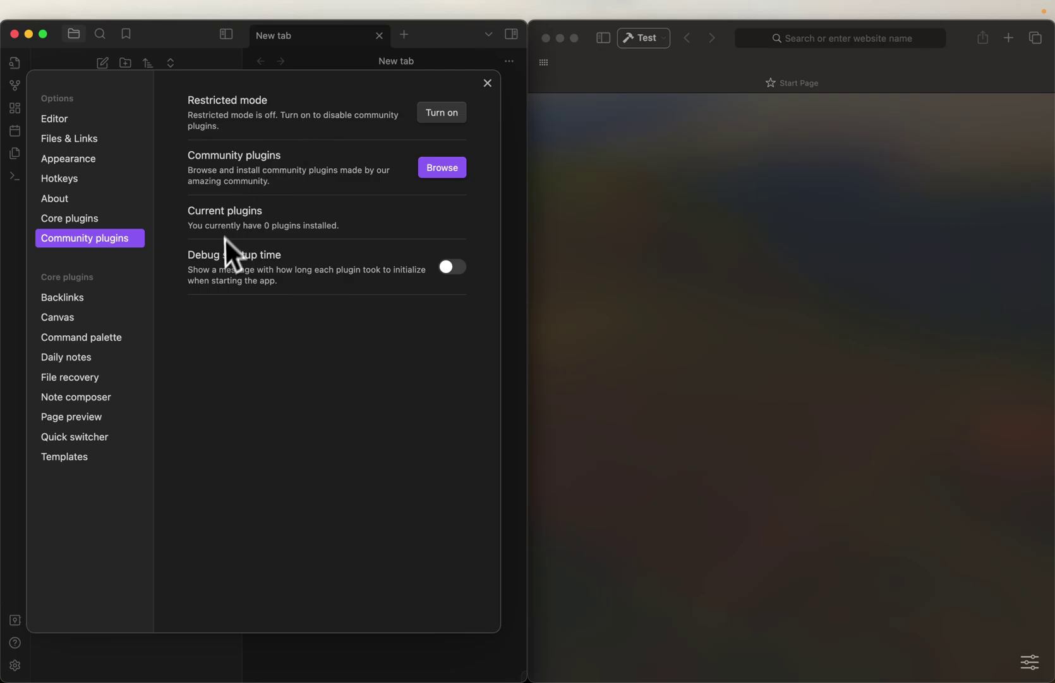
Step: Find 'clipper' in the plugin catalogue, then install and enable Obsidian Clipper
click(427, 171)
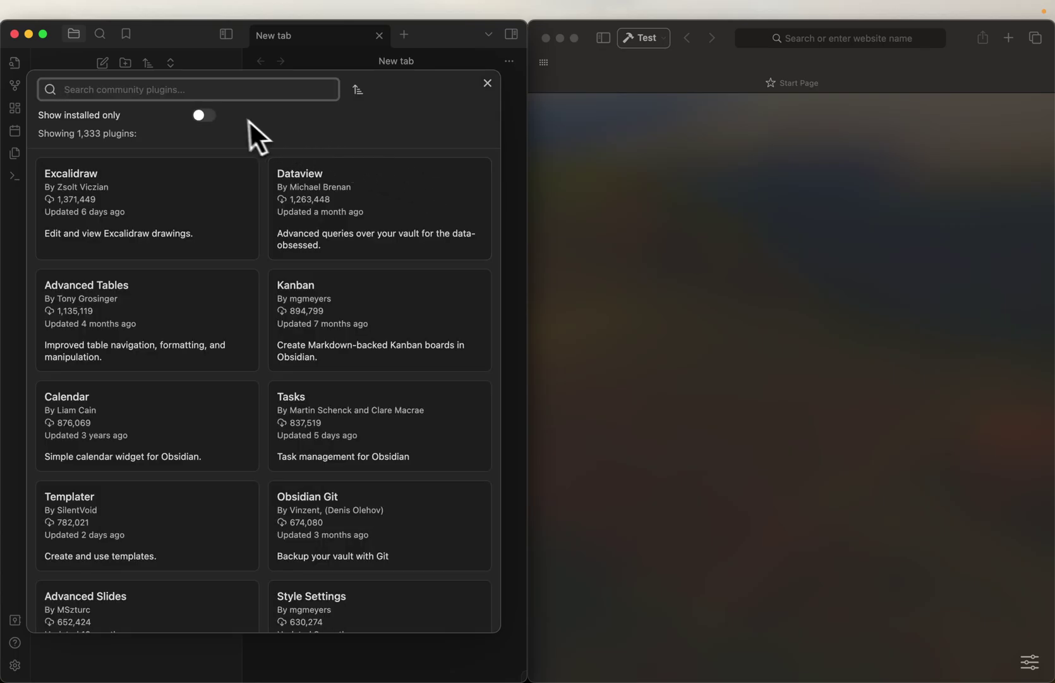
text(clipper)
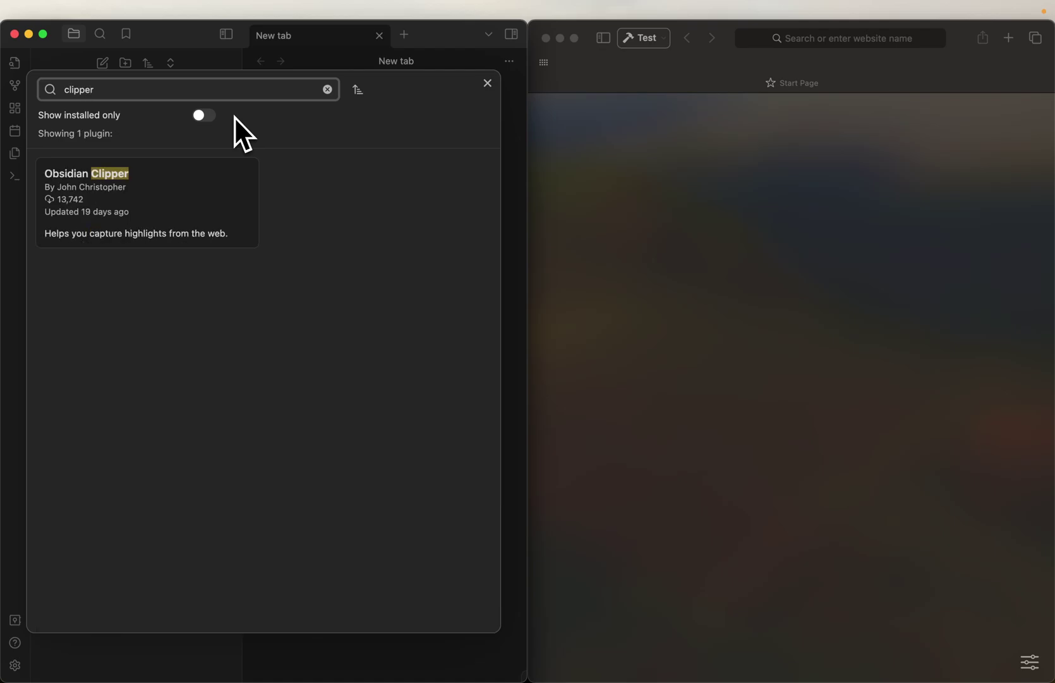
click(164, 195)
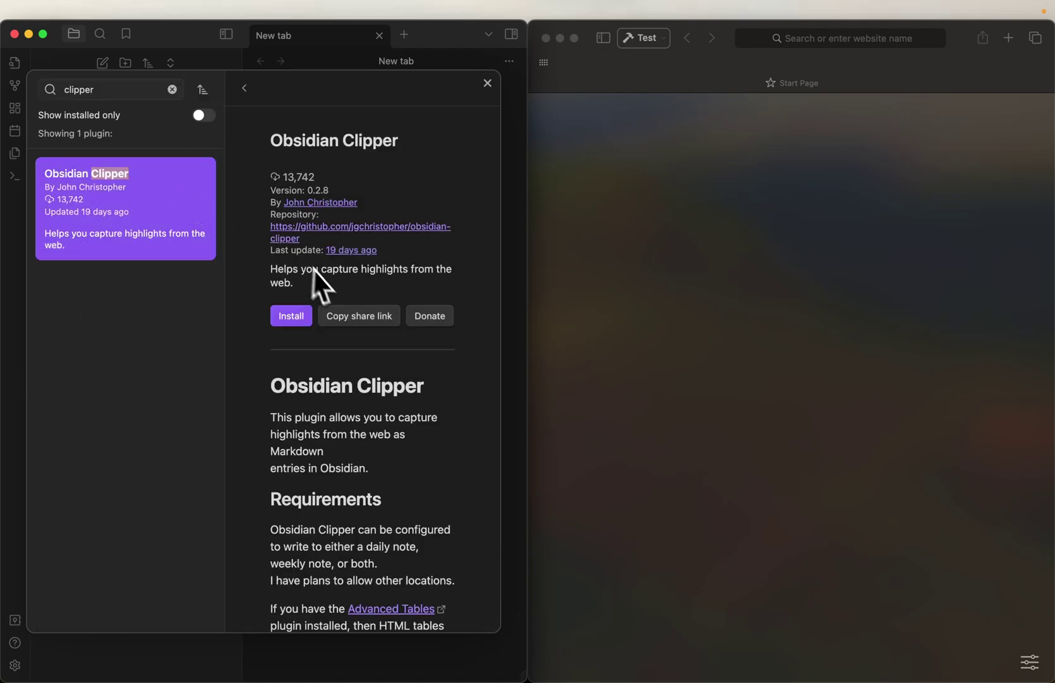
click(297, 318)
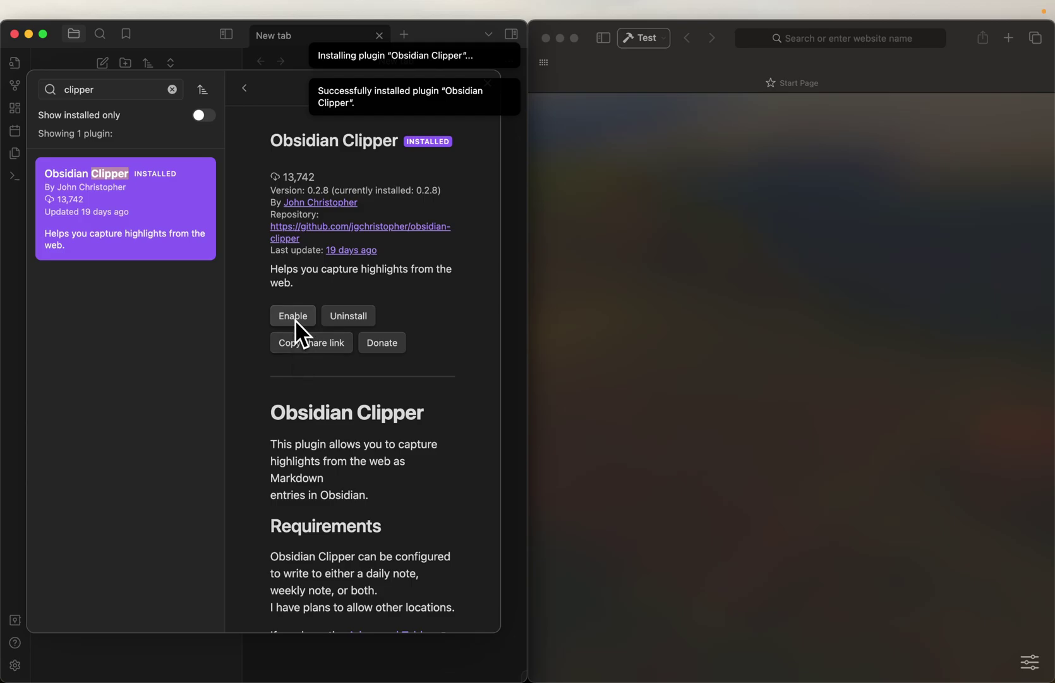
click(295, 319)
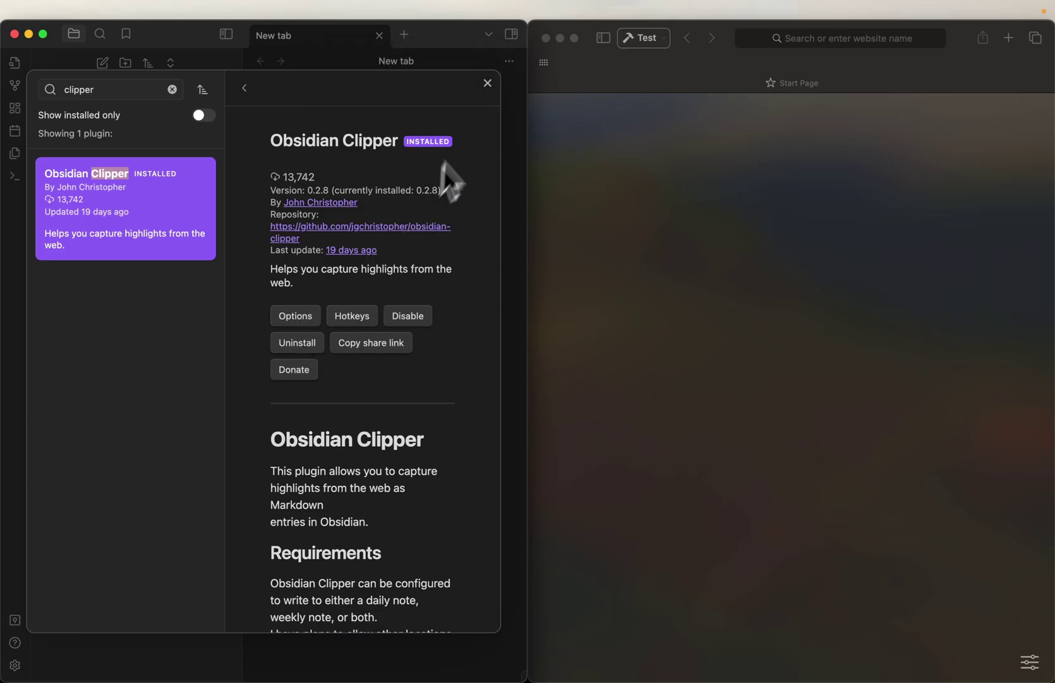
click(487, 84)
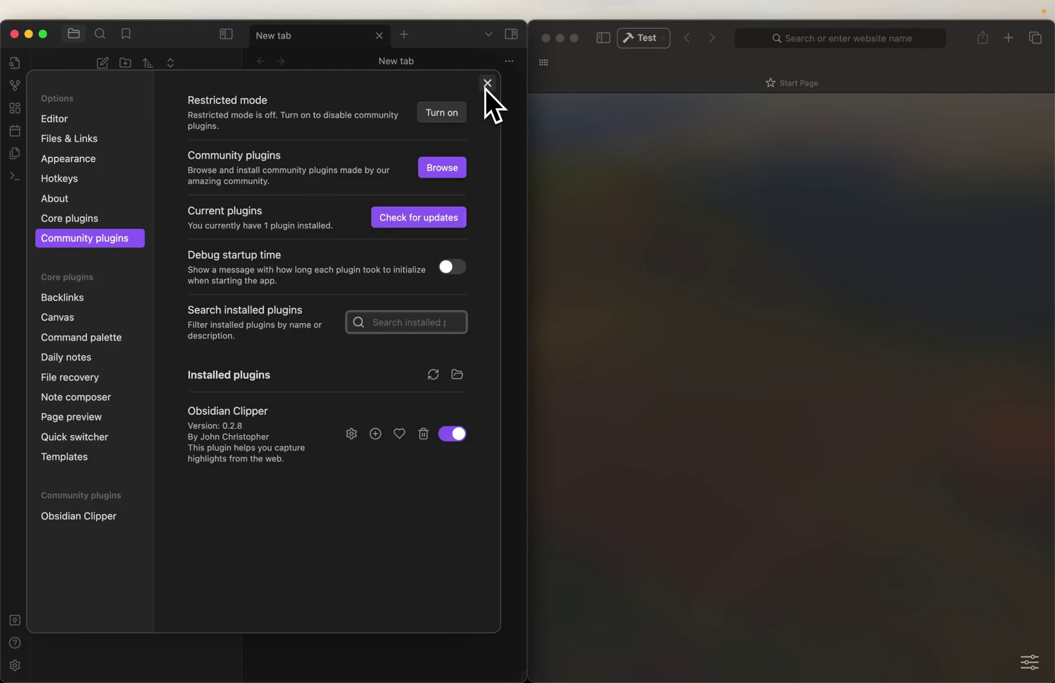
Step: Confirm Daily notes is enabled among core plugins, then reopen Settings with Cmd+comma
click(85, 218)
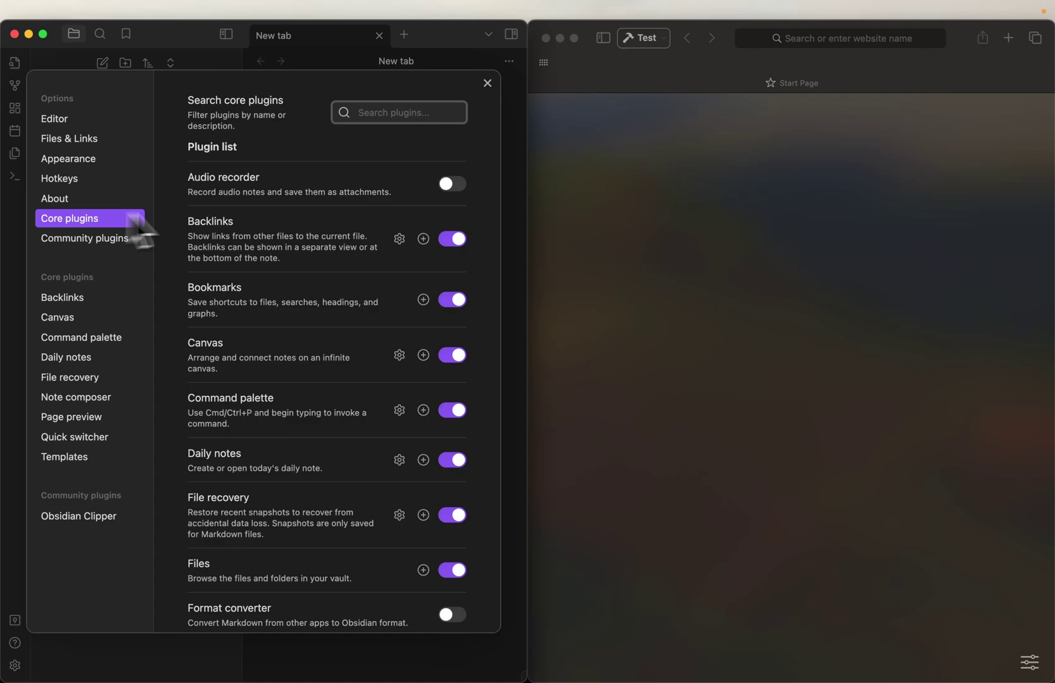
scroll(323, 370, down, 1)
scroll(323, 371, down, 1)
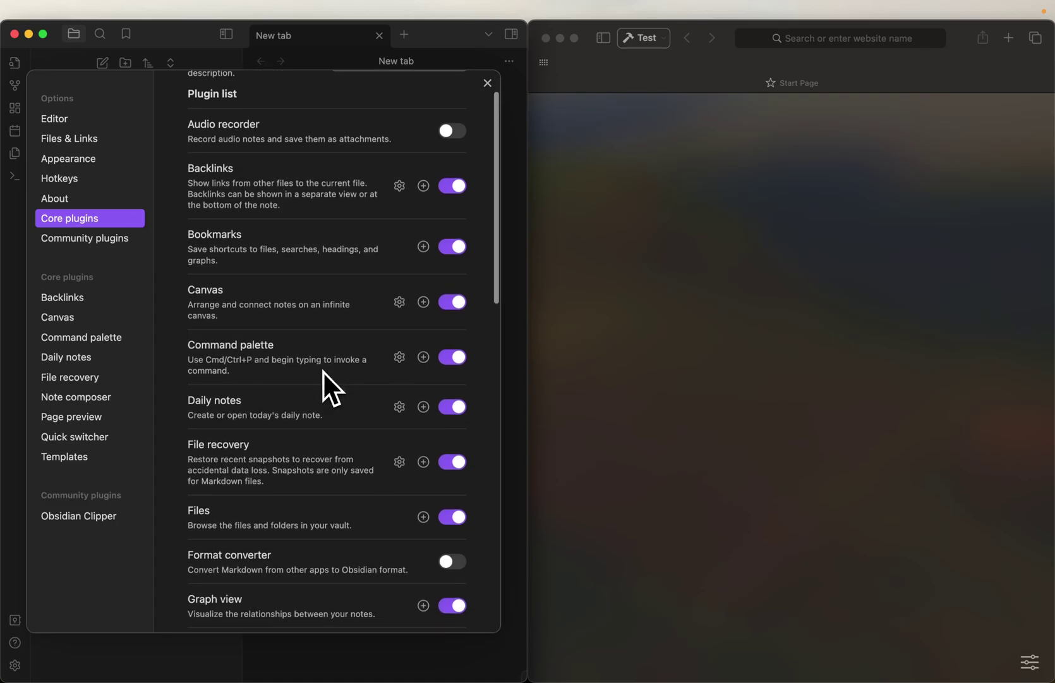
click(488, 90)
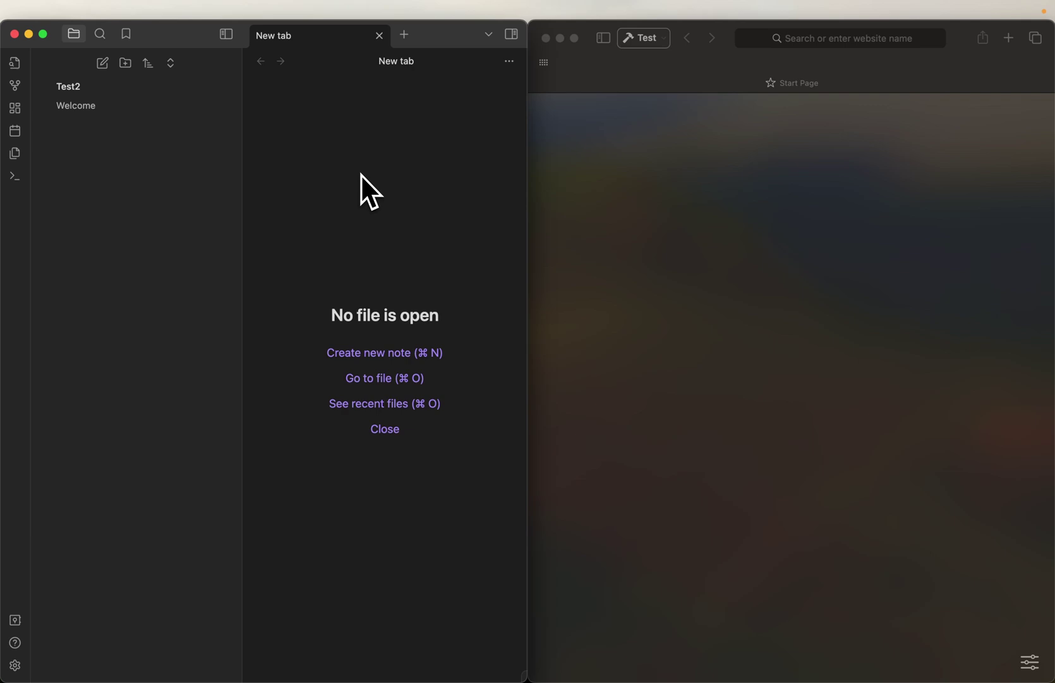
key(super+comma)
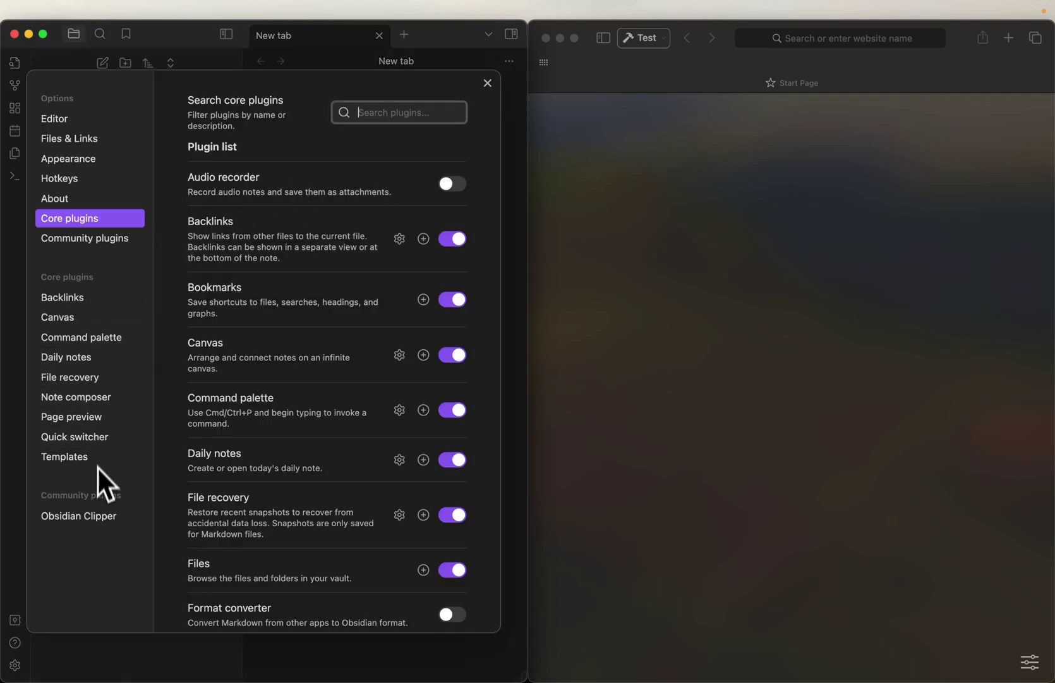
Step: Drag the Obsidian Clipper (Test2 vault) bookmarklet from the Clipper Browser settings onto Safari's Favorites bar
click(79, 515)
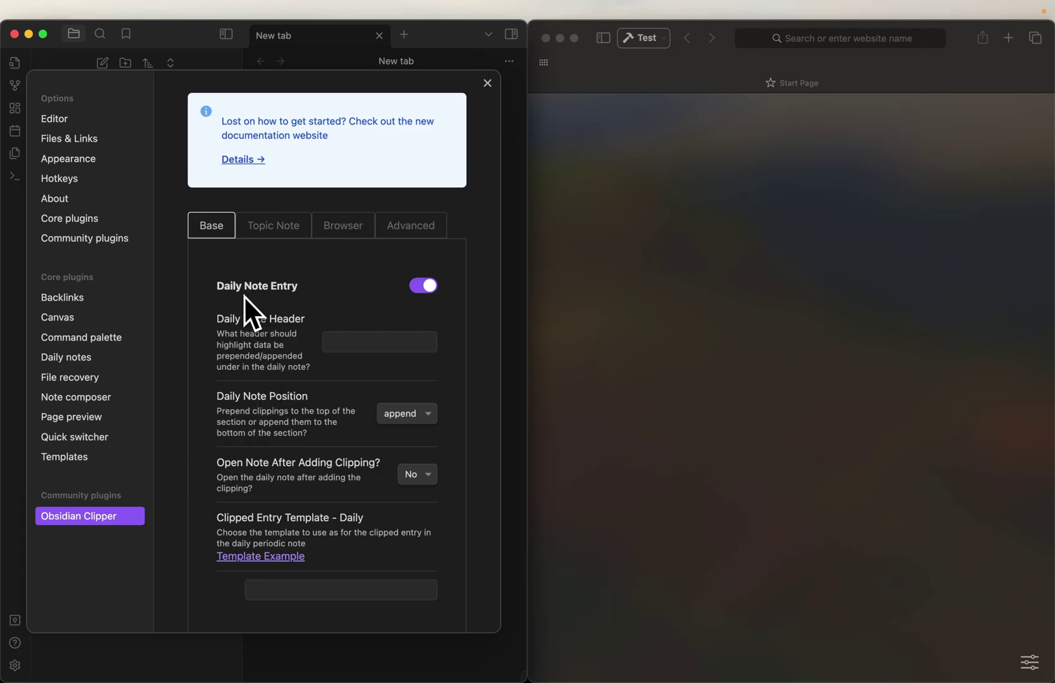
click(340, 233)
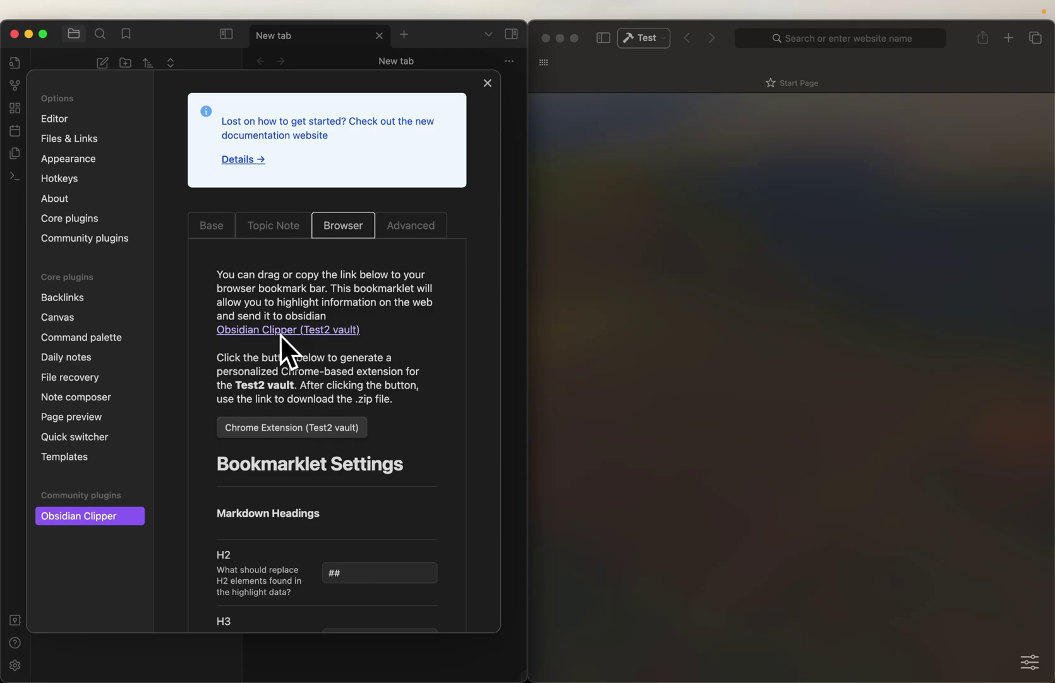
drag(275, 333, 683, 58)
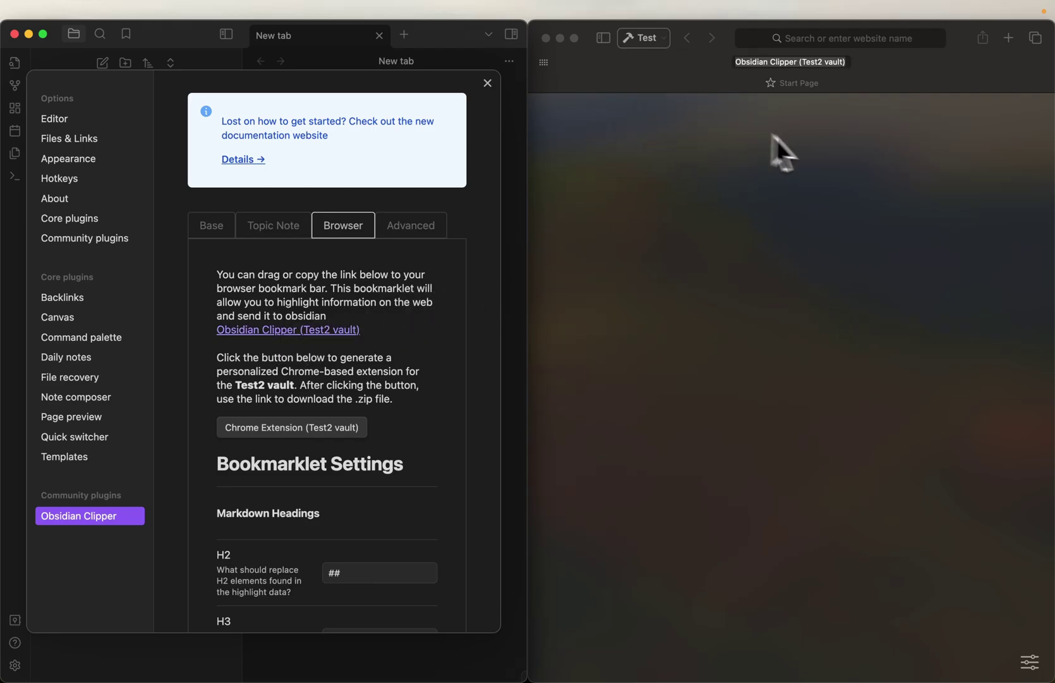
Step: Search 'mdn javascript array' and open MDN's Array reference page
click(836, 45)
text(mdn)
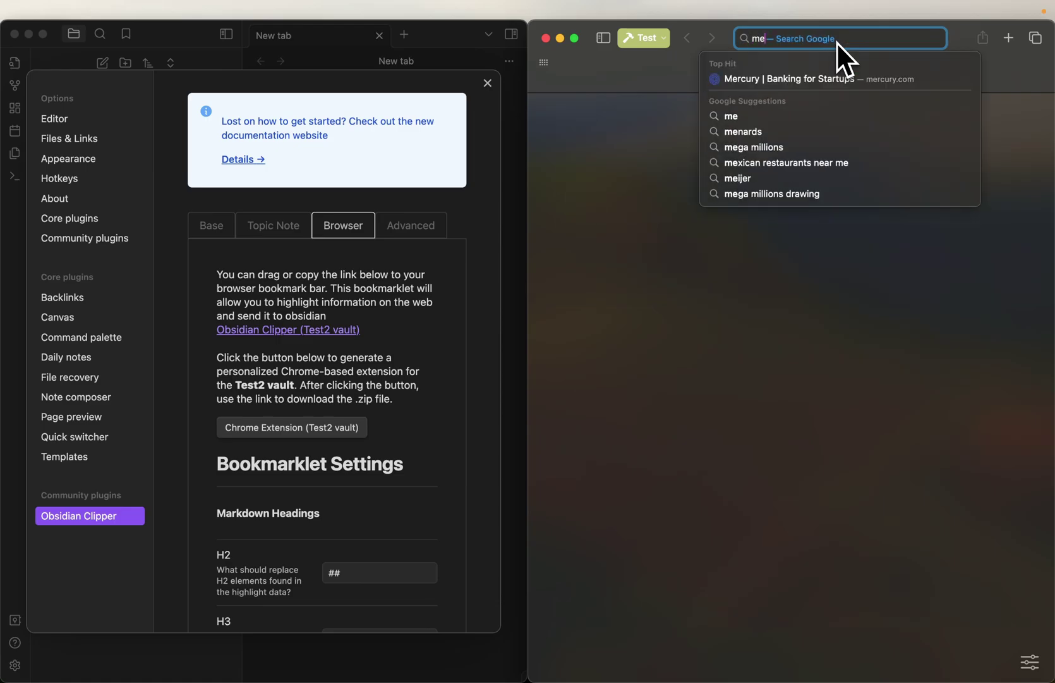
text( javascript)
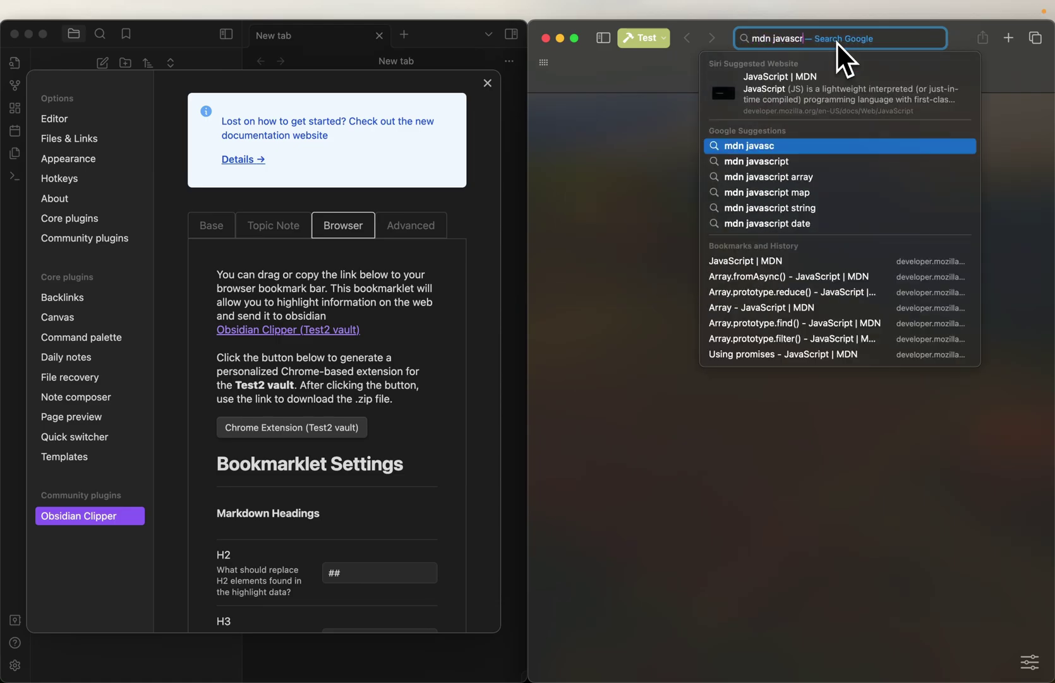
click(783, 161)
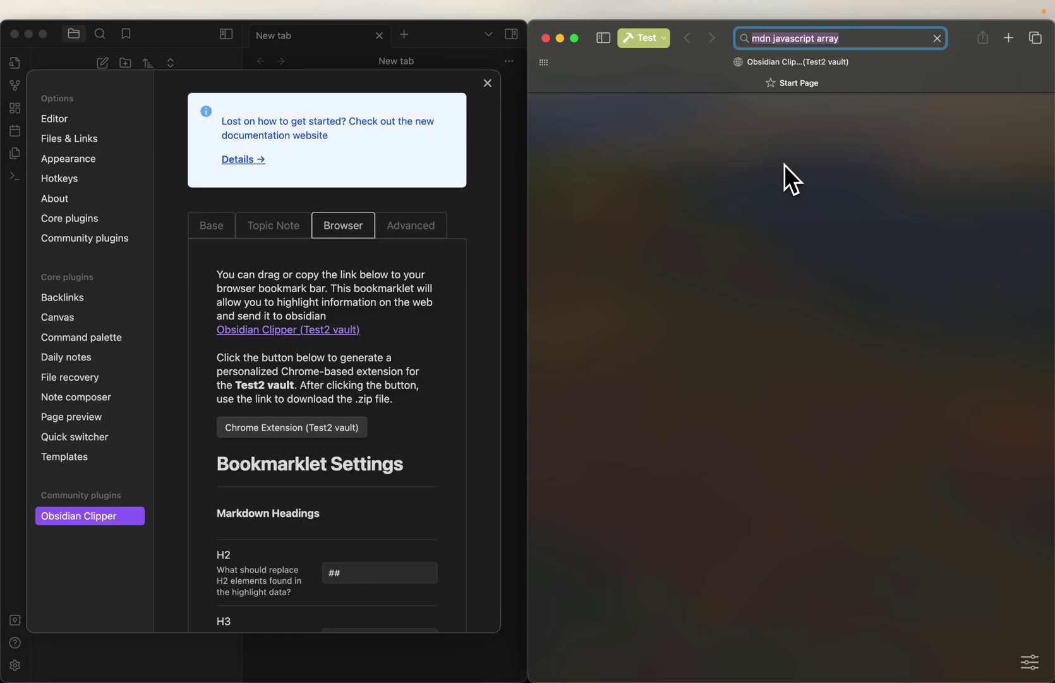
click(660, 269)
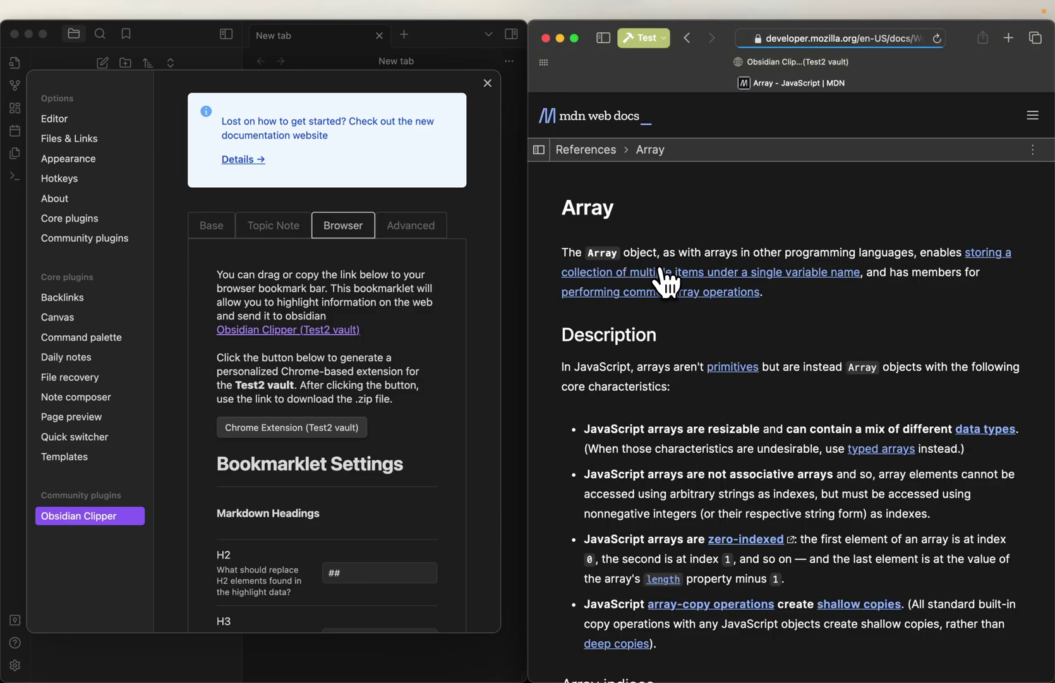
Step: Select the Description section through its bullet list of core array characteristics
scroll(777, 323, down, 3)
scroll(750, 476, up, 3)
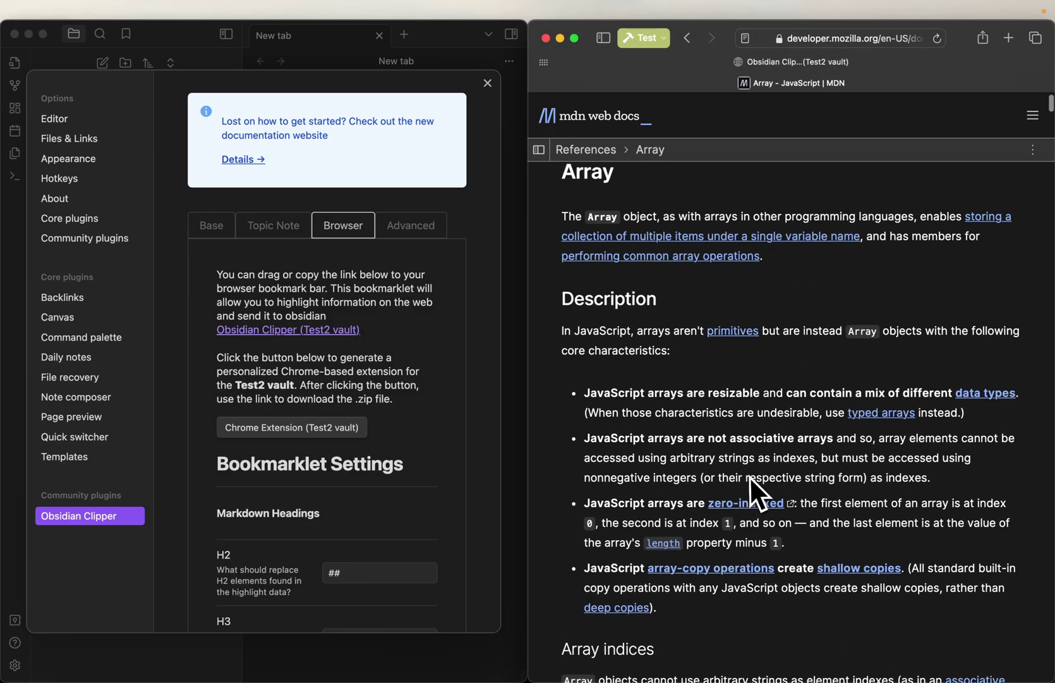
double_click(559, 321)
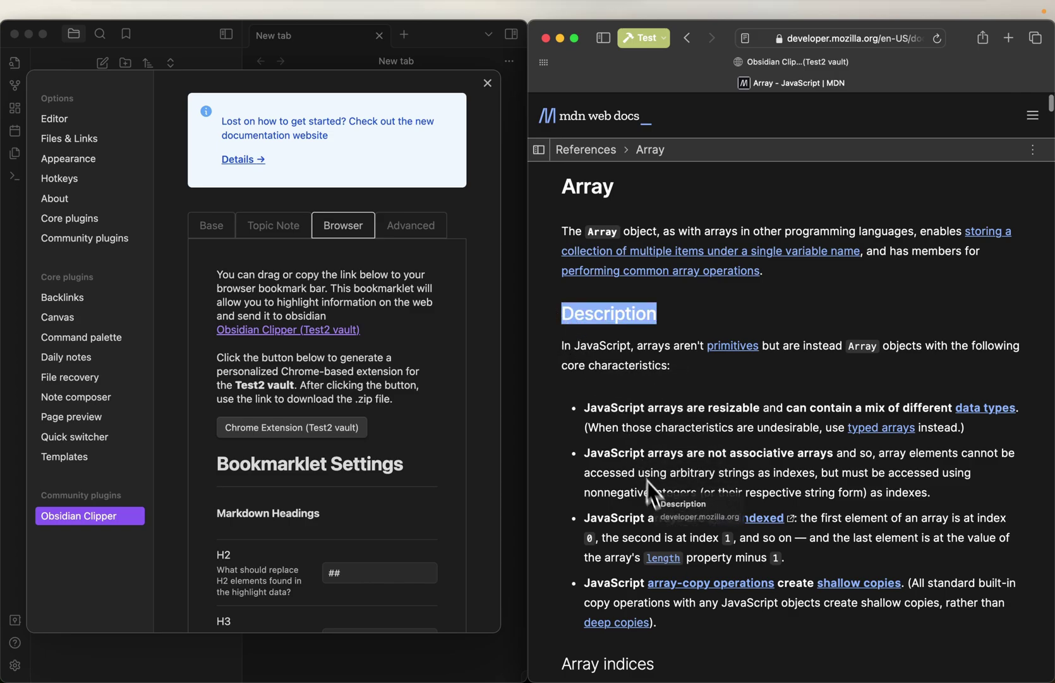
click(657, 335)
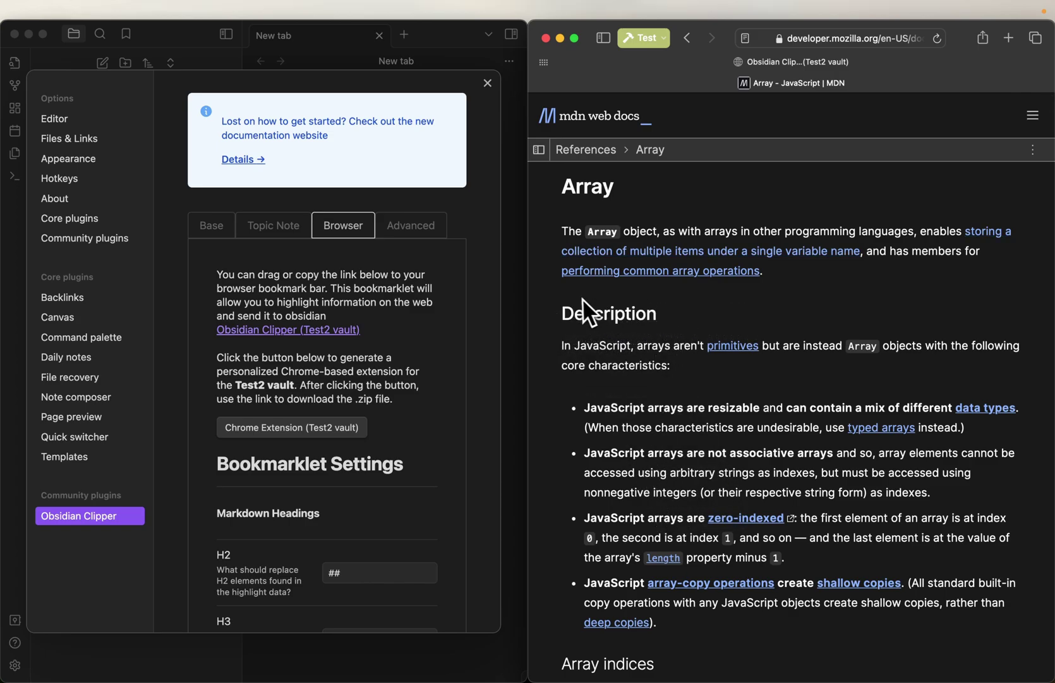
drag(582, 298, 686, 626)
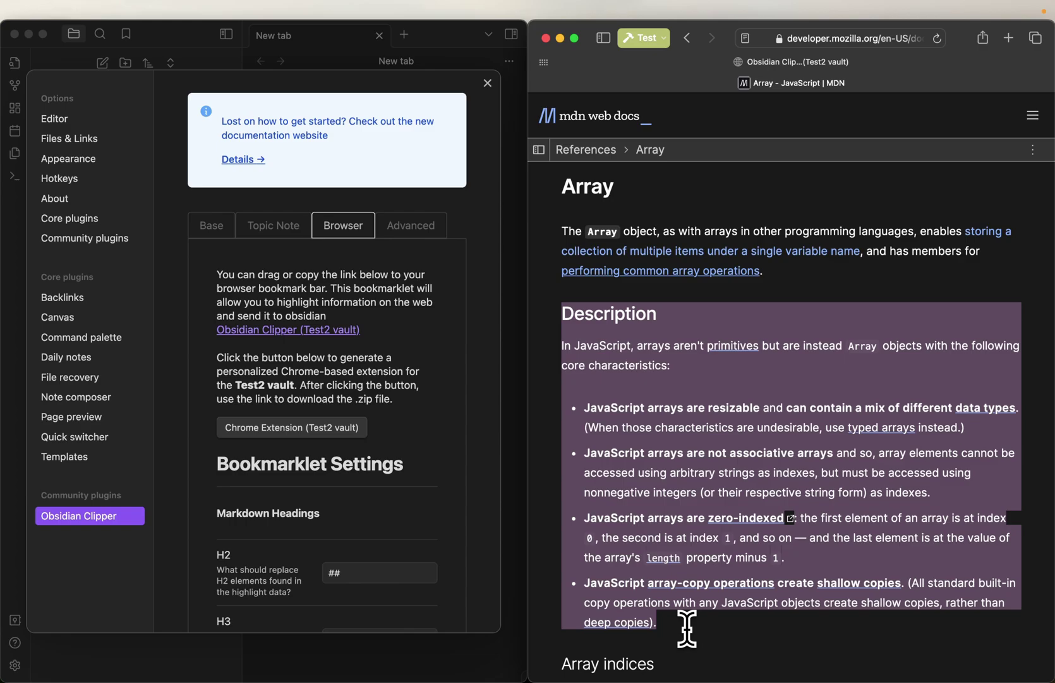
click(489, 85)
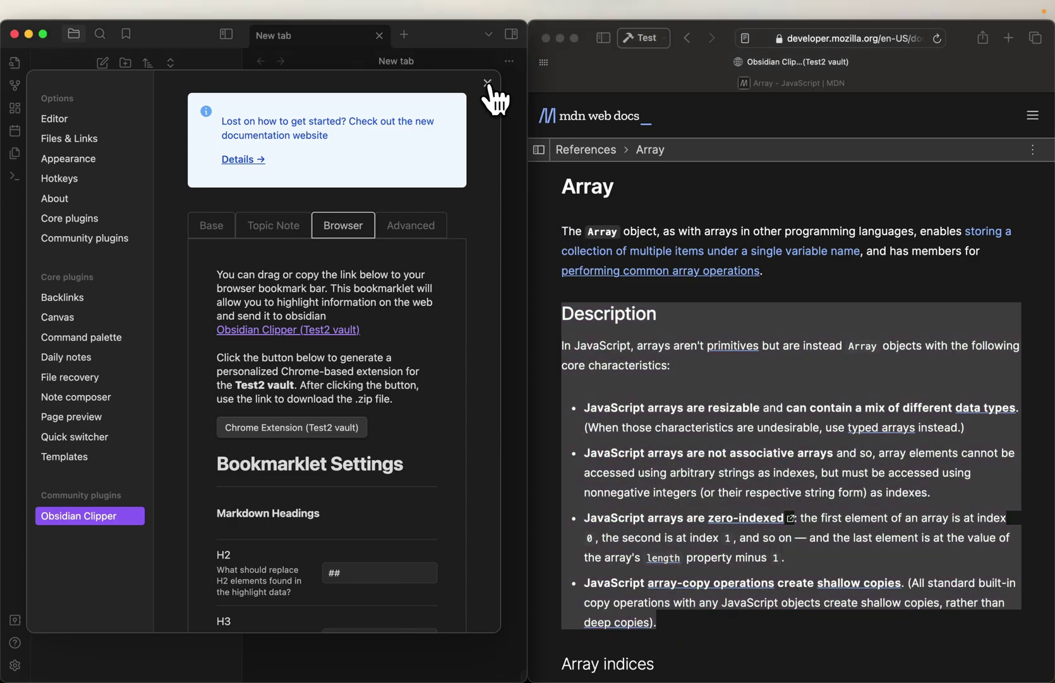
Step: Clip the selected Description section with the bookmarklet and open the 2023-12-02 daily note
click(487, 83)
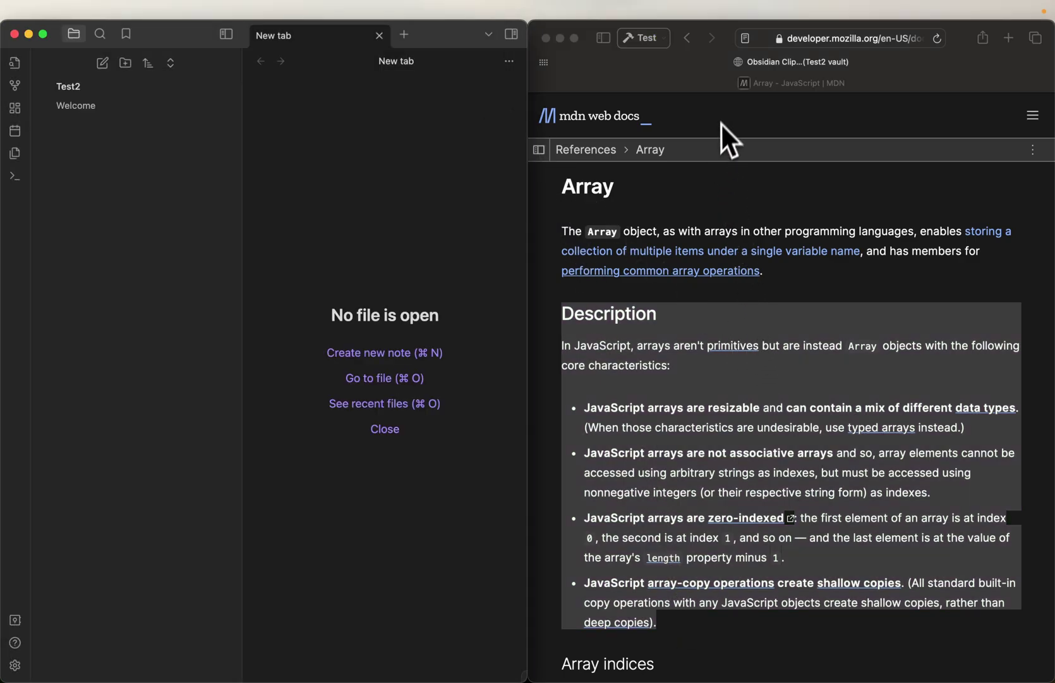
click(771, 66)
click(771, 65)
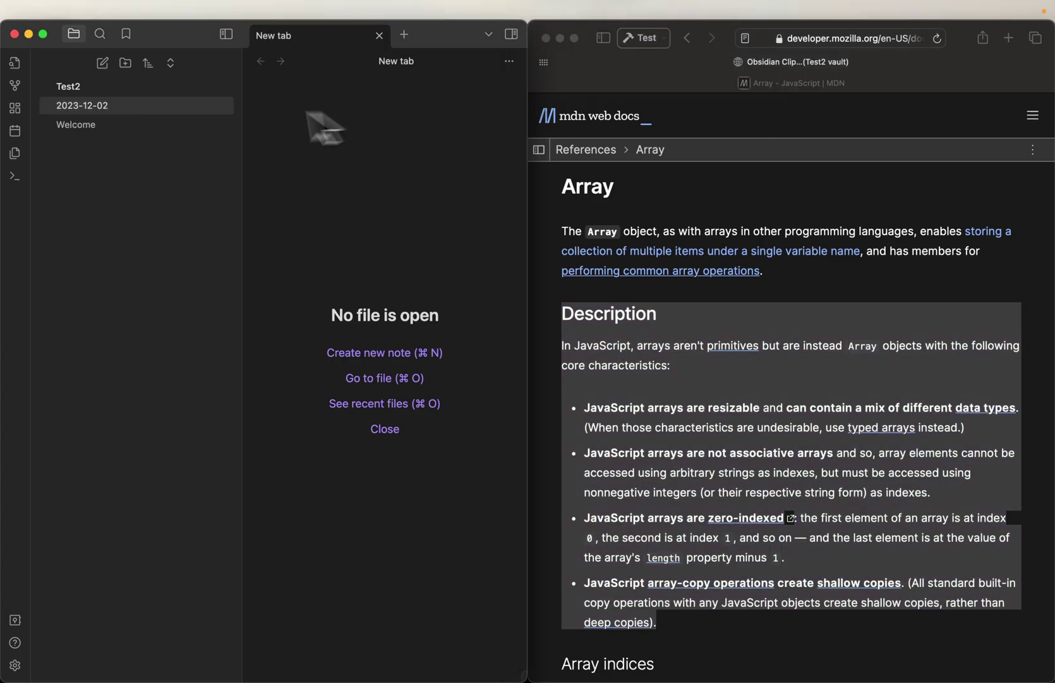
click(80, 109)
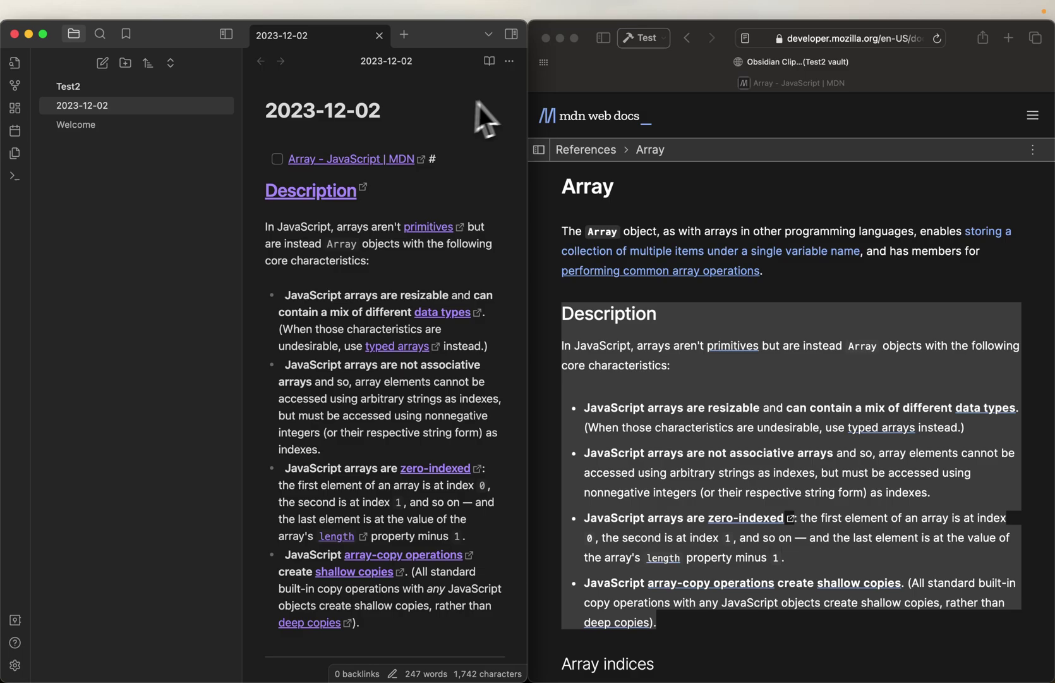
Step: Clip MDN's JavaScript syntax paragraphs about array indices into the daily note as well
mouse_move(530, 95)
mouse_down()
mouse_move(791, 94)
mouse_move(447, 111)
mouse_move(528, 111)
mouse_up()
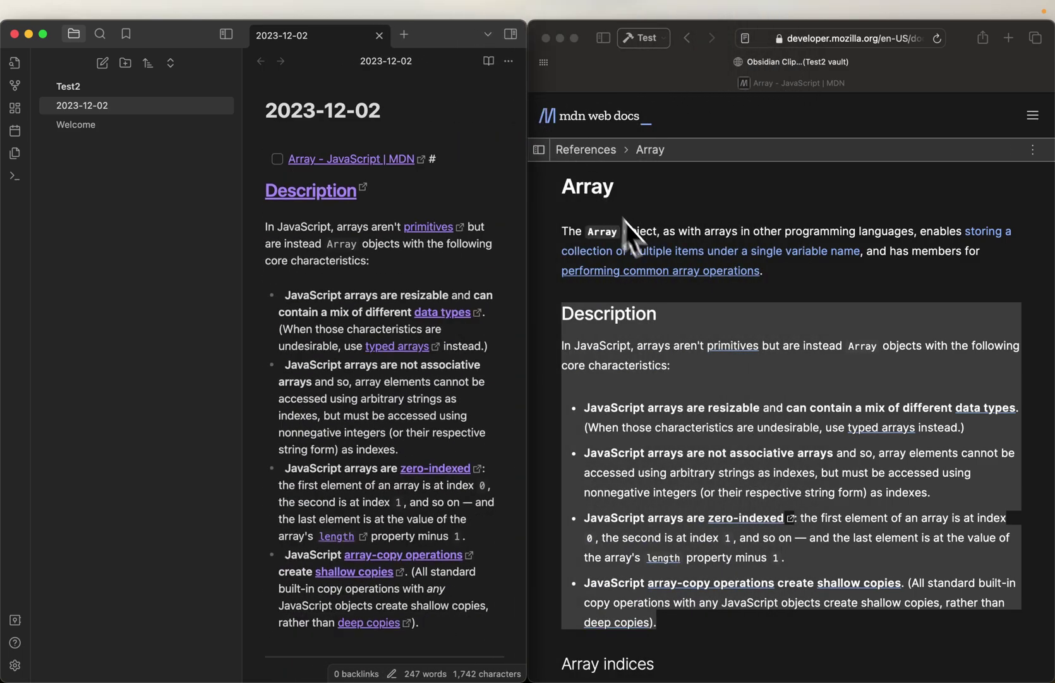
scroll(686, 388, down, 10)
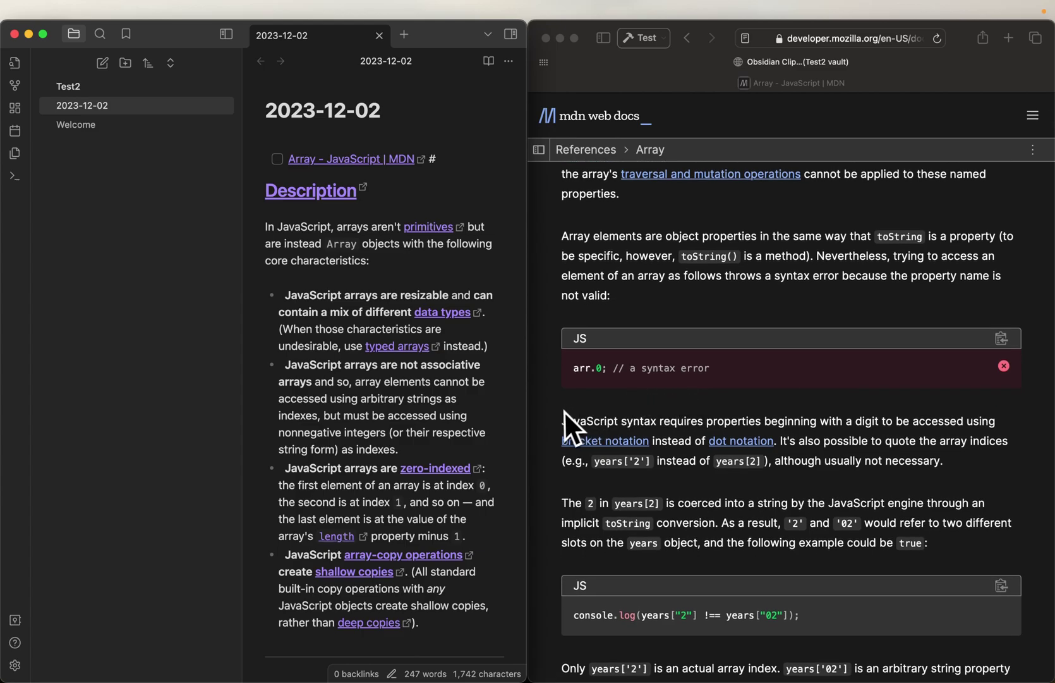
click(564, 410)
drag(955, 564, 536, 400)
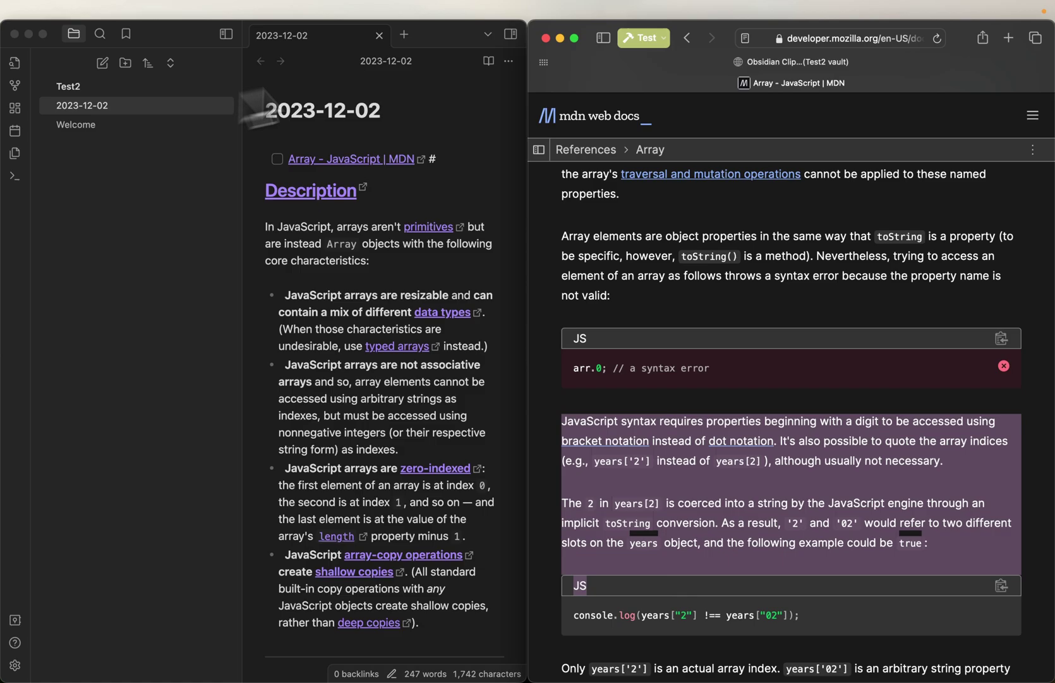
click(756, 61)
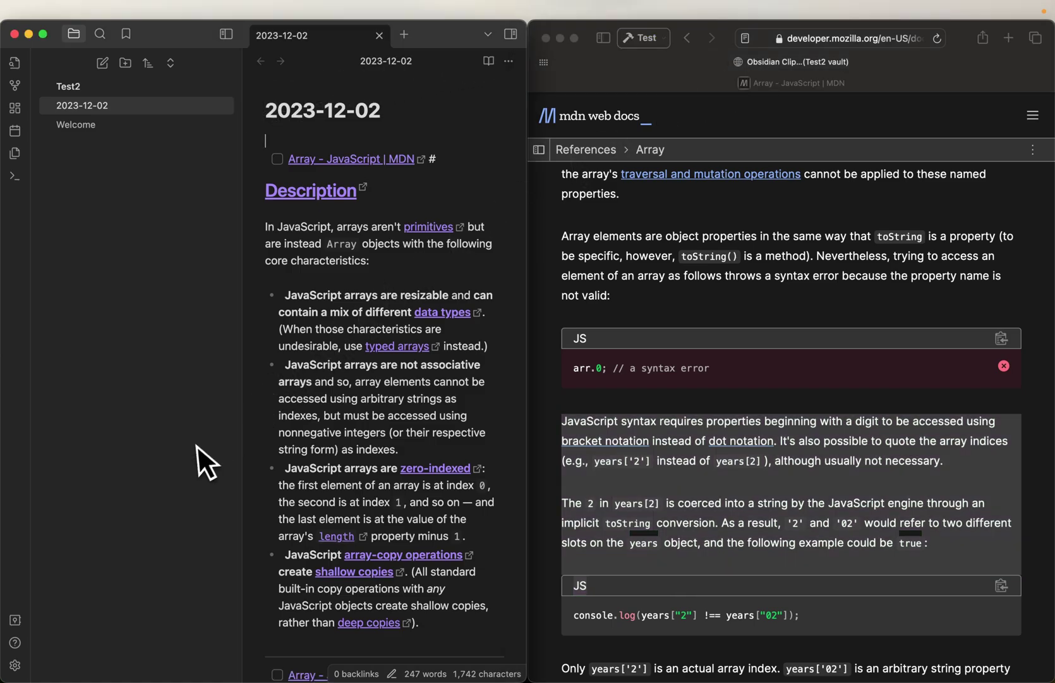
scroll(406, 449, down, 10)
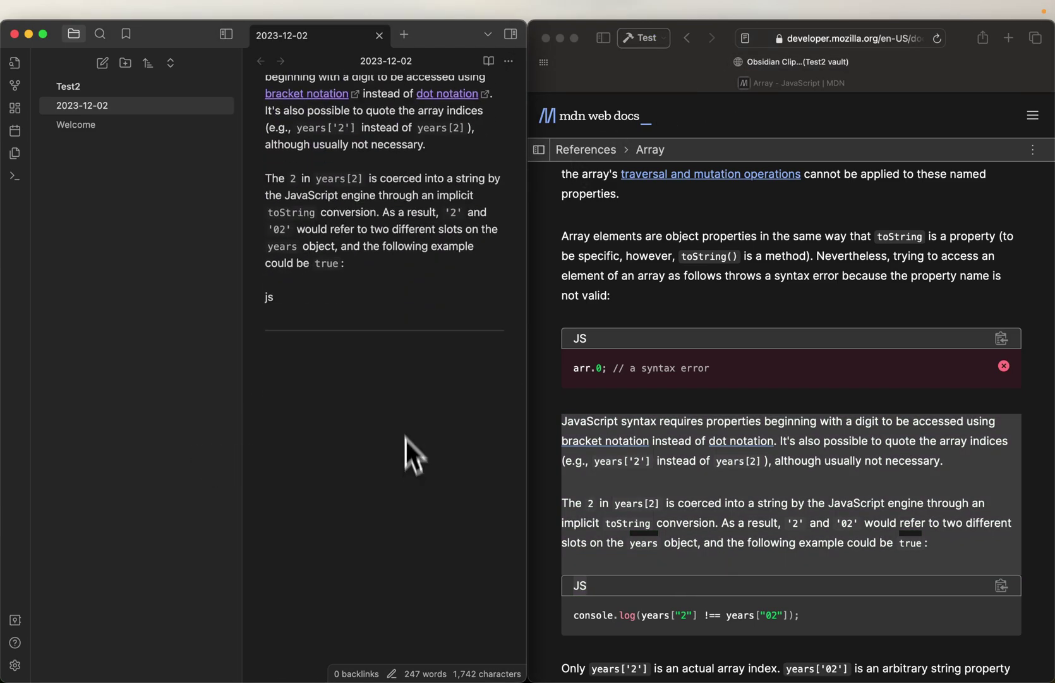
scroll(406, 439, up, 15)
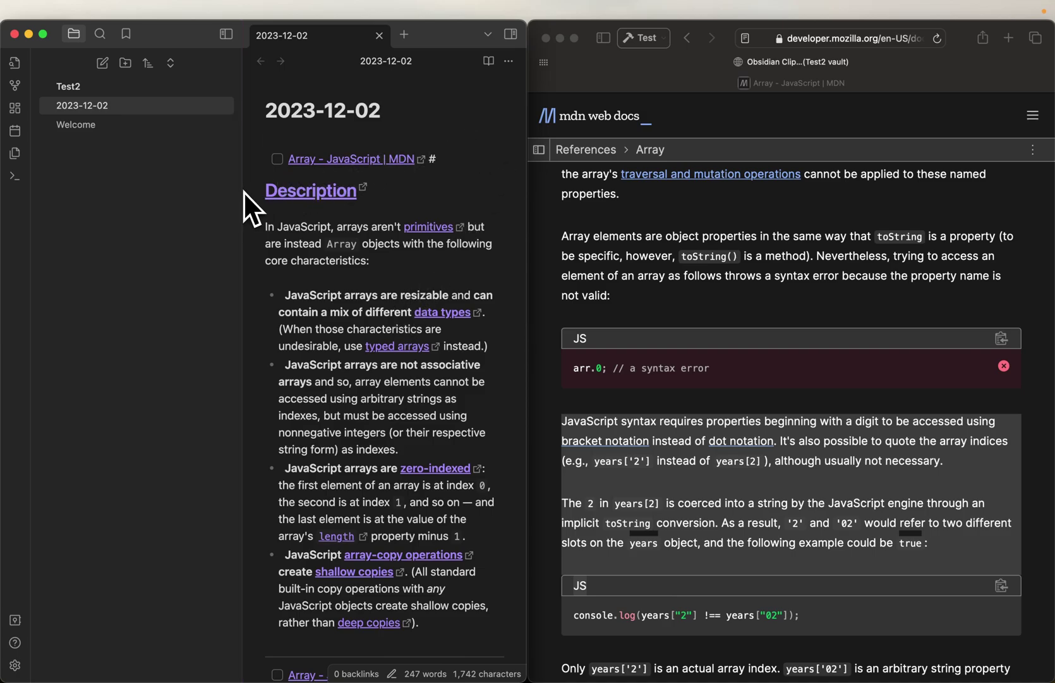
drag(244, 192, 150, 198)
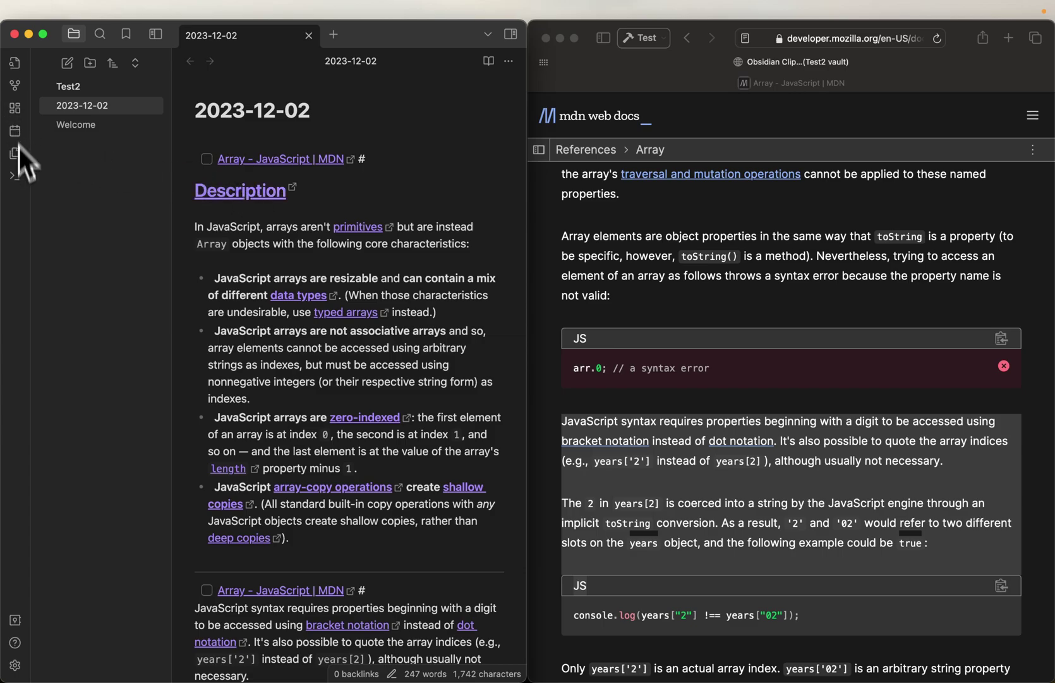
click(16, 665)
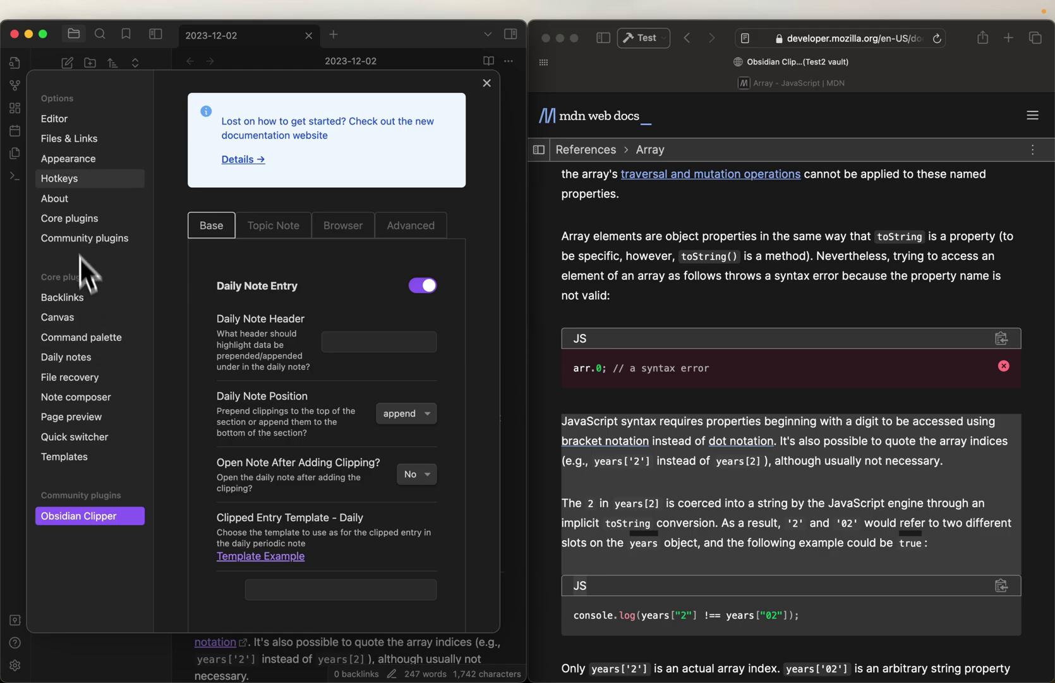
Step: Open the Daily notes core plugin options (date format YYYY-MM-DD) and select the Template file location field
click(66, 217)
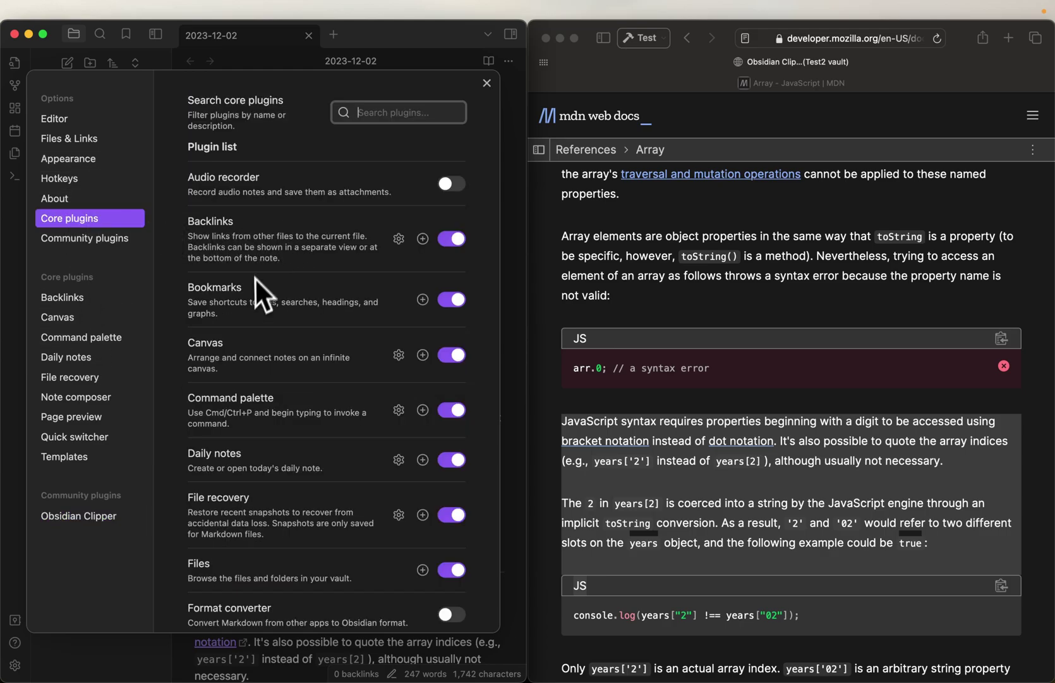
scroll(288, 401, down, 2)
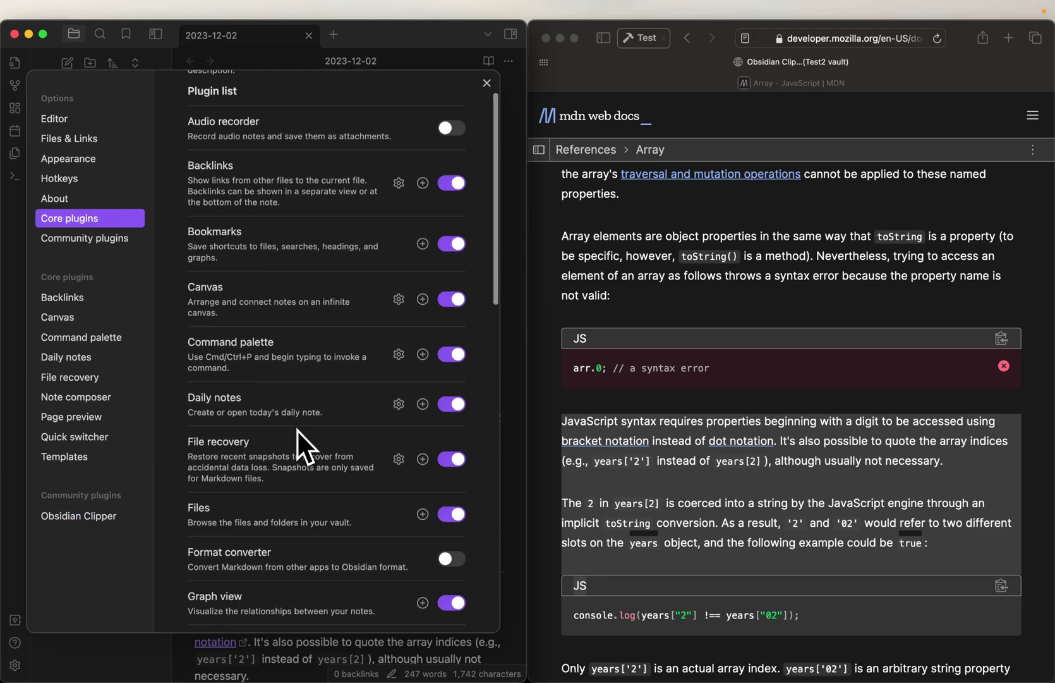
click(399, 408)
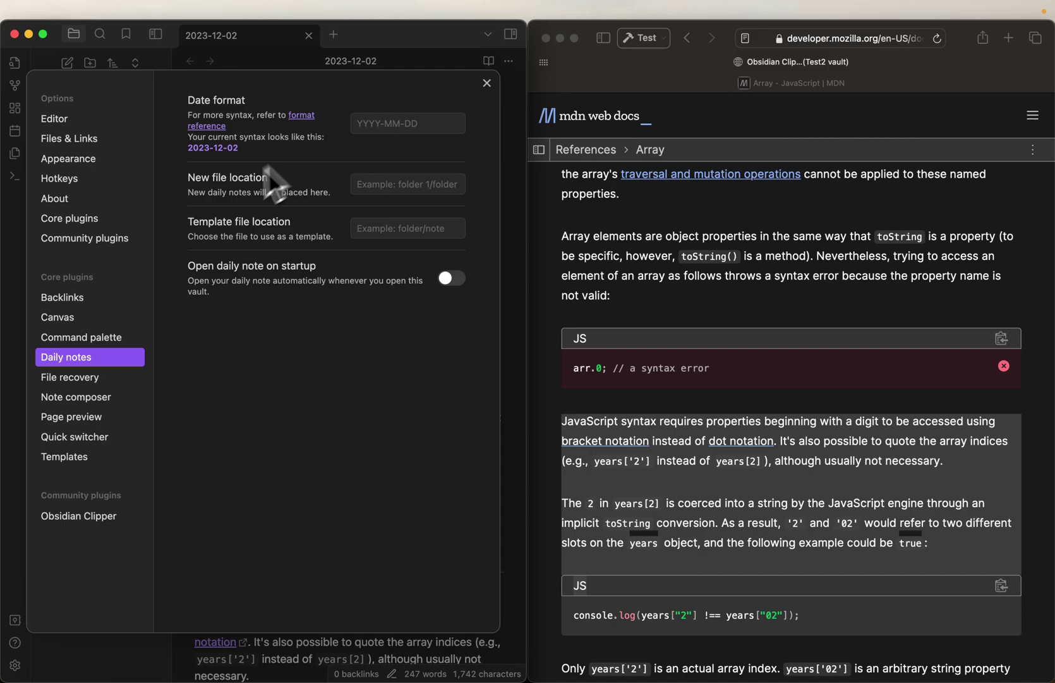
click(432, 228)
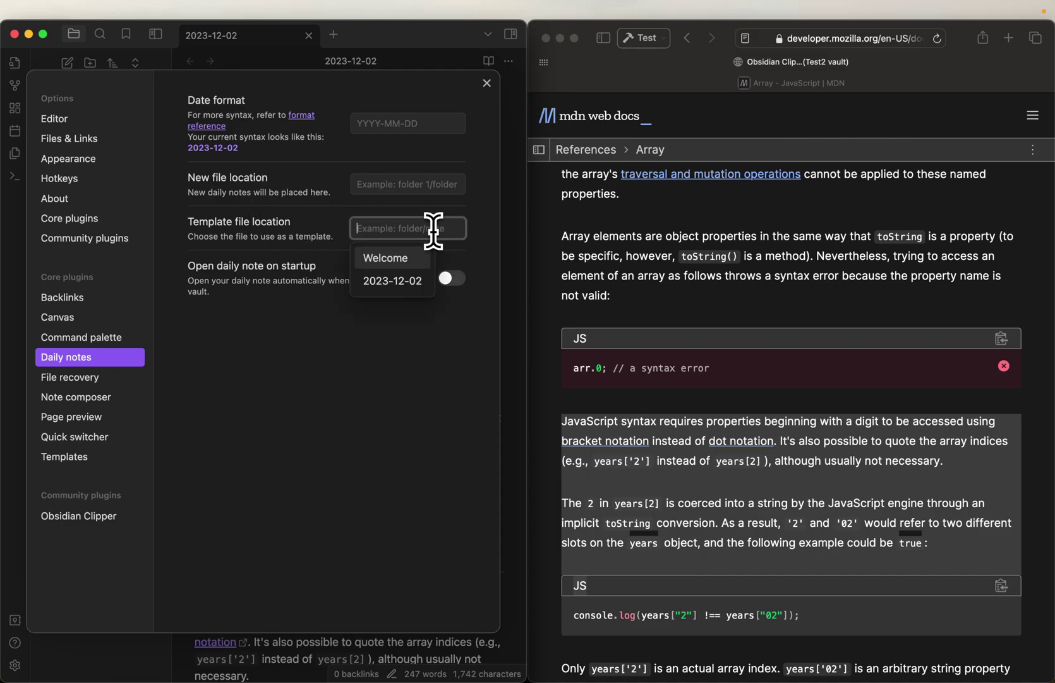
Step: Create a 'templates' folder in the vault
click(486, 89)
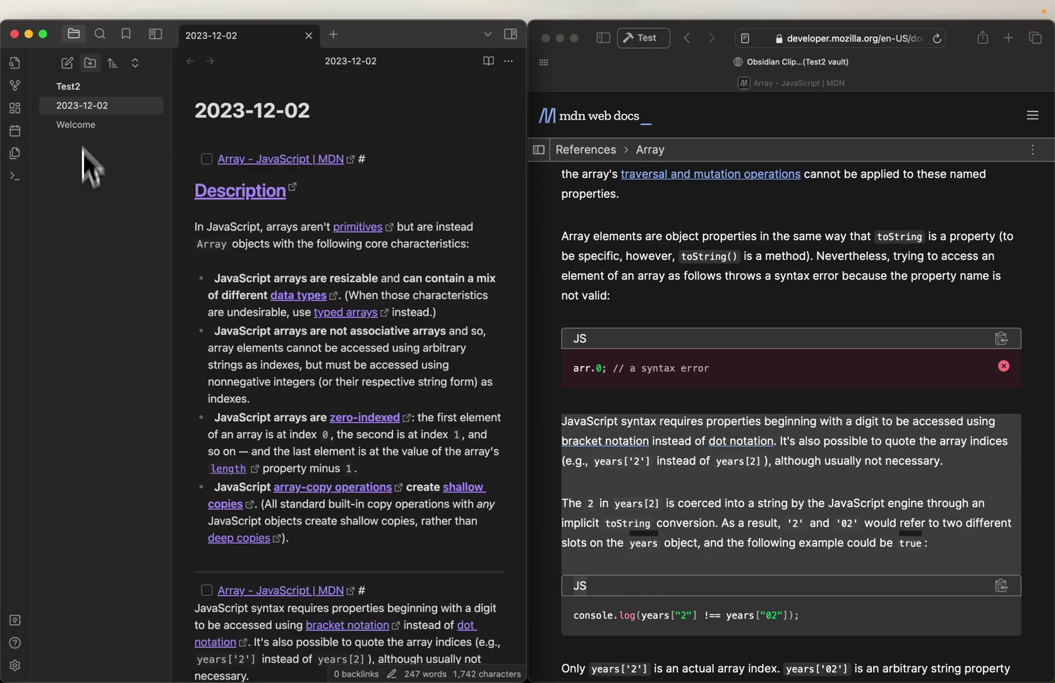
click(89, 63)
text(templates)
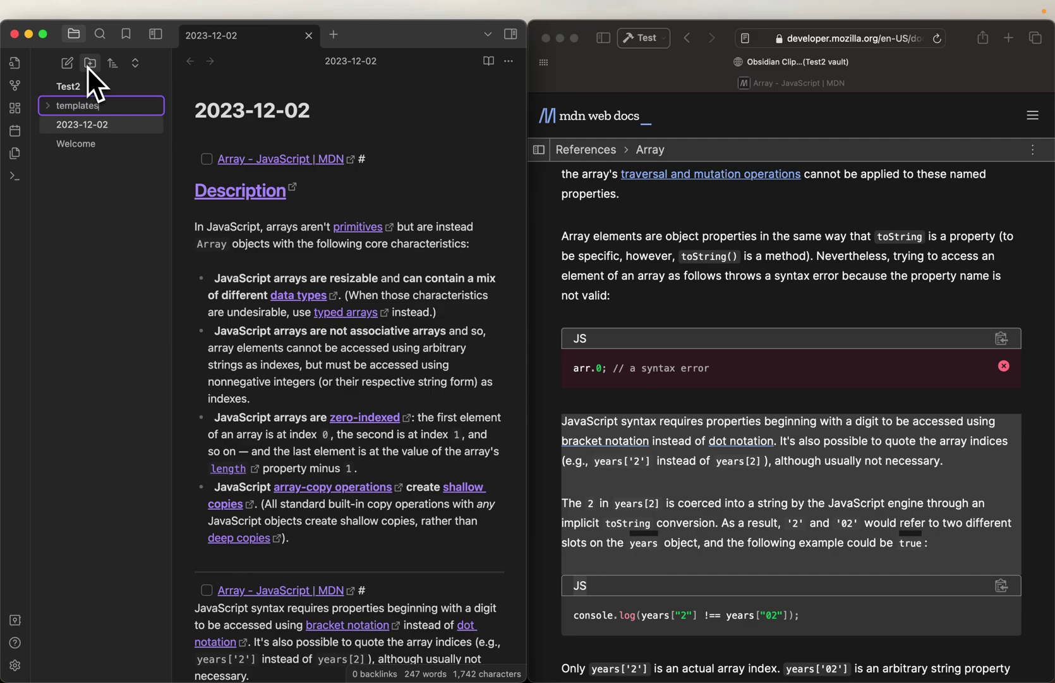
key(Return)
Step: Add a note named 'daily_note_template' inside the templates folder
click(56, 106)
right_click(56, 107)
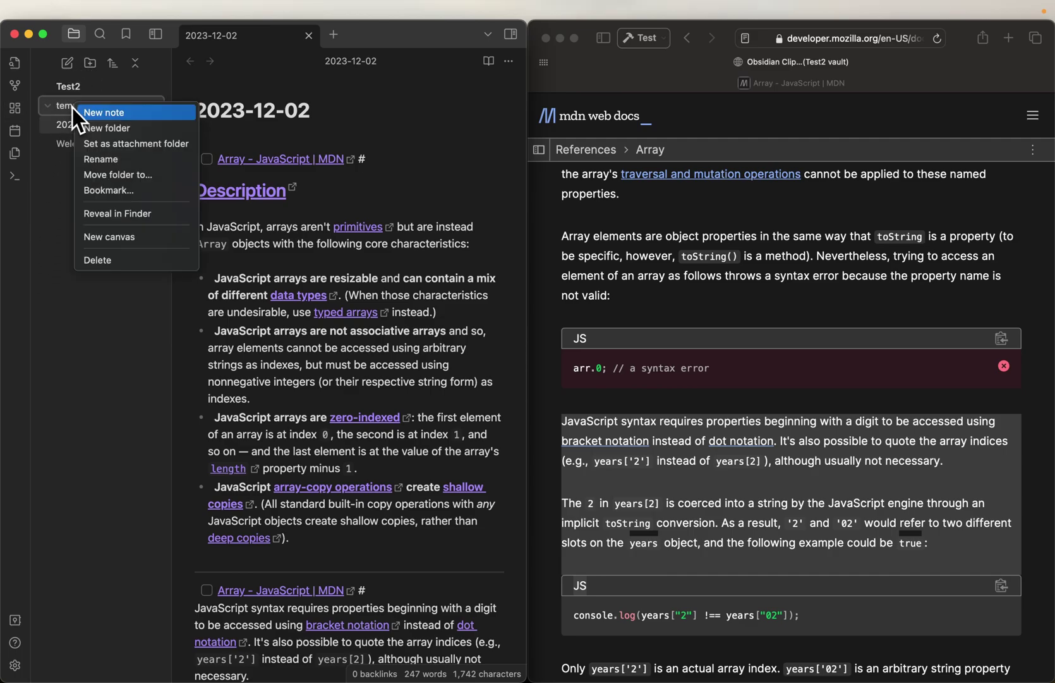
click(82, 111)
text(dal)
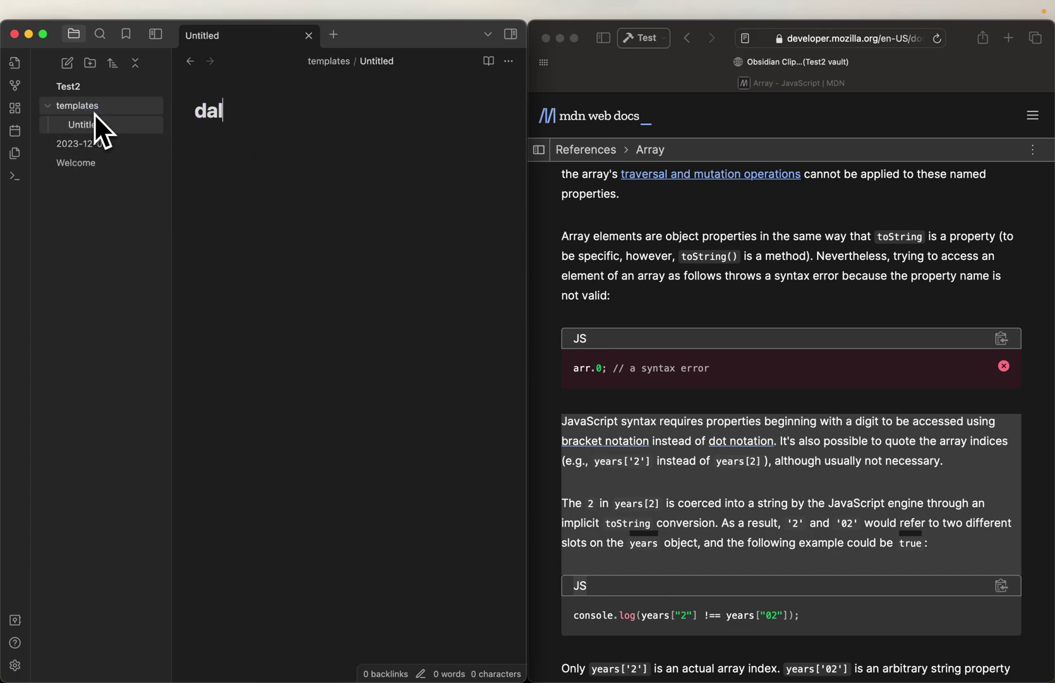
key(BackSpace)
text(ily_note_+)
key(BackSpace)
text(template)
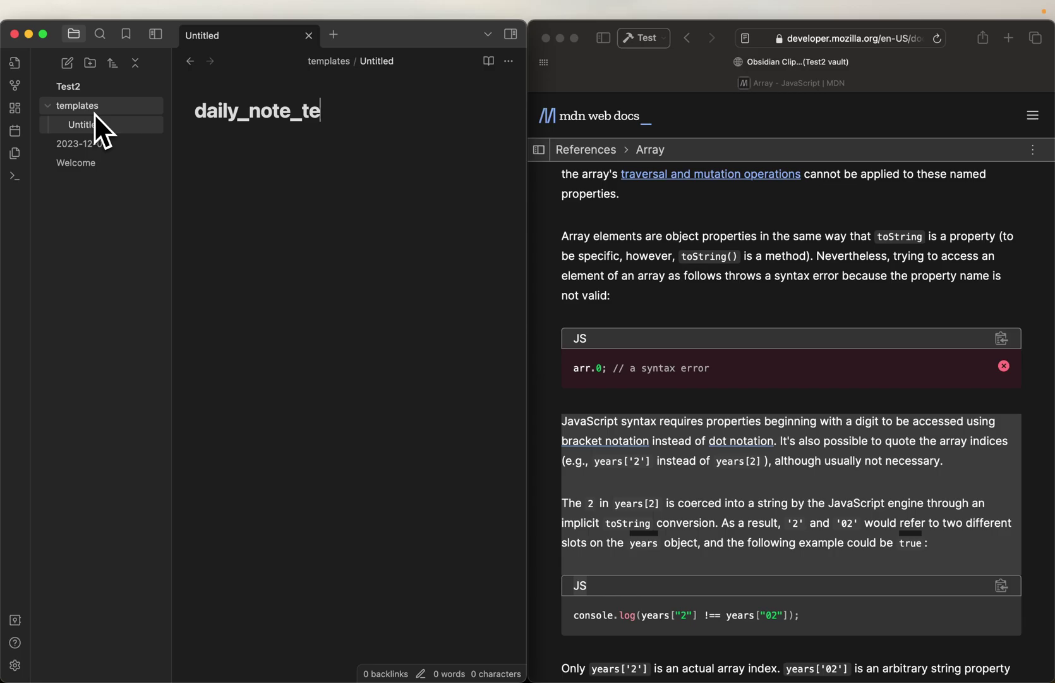
click(247, 179)
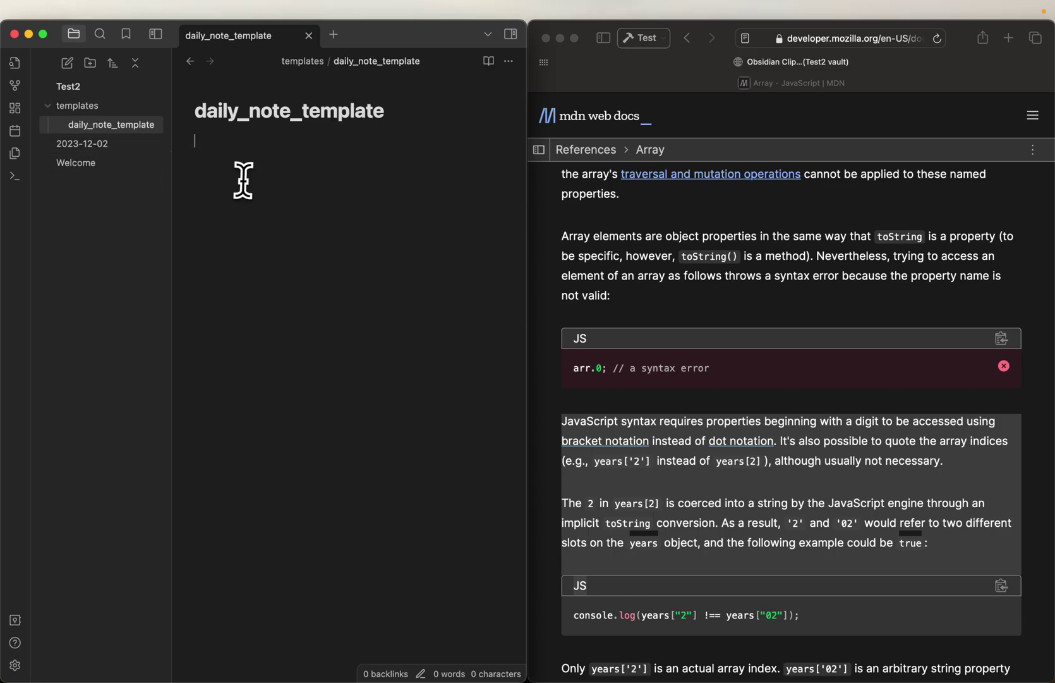
Step: Write a '# Clippings' heading in the template followed by an empty line
text(# c)
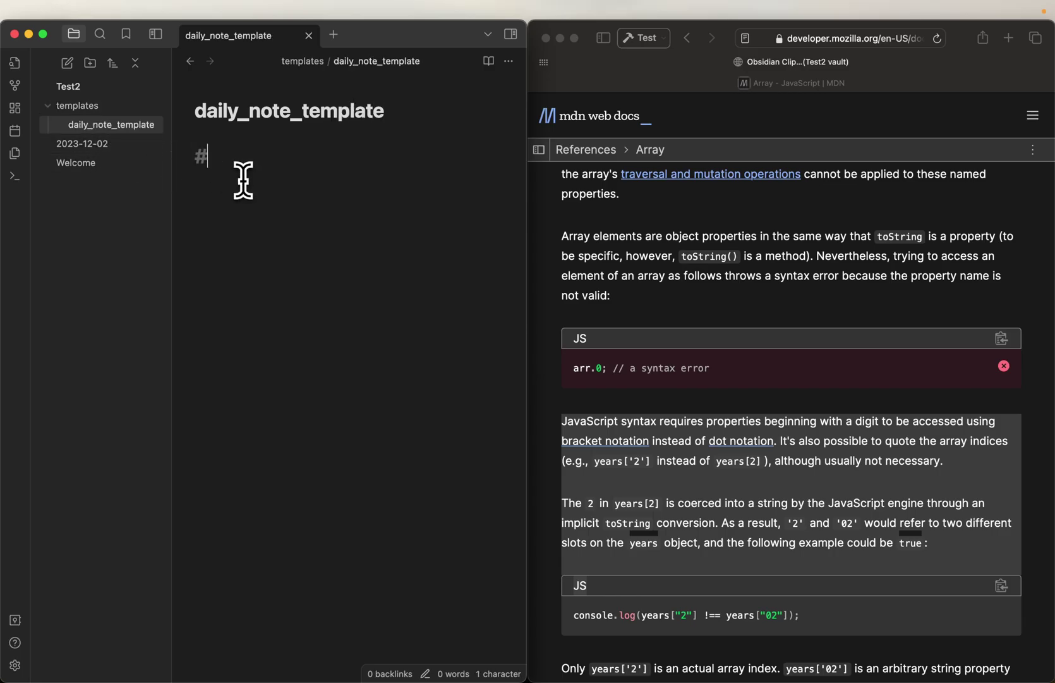
key(BackSpace)
key(BackSpace)
key(BackSpace)
text(Clippings)
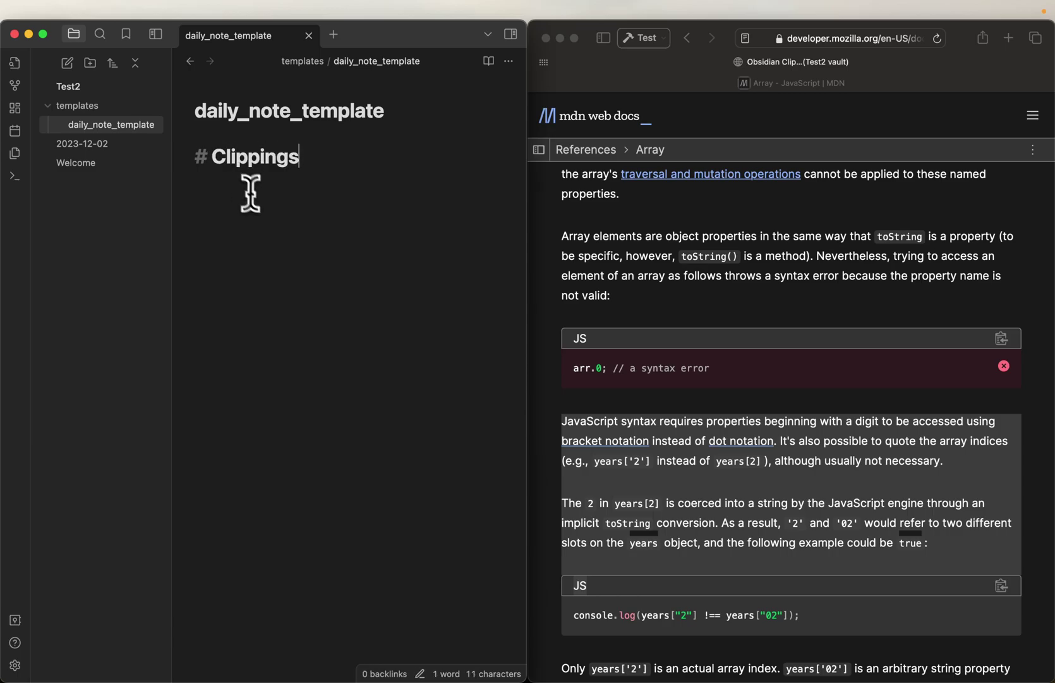
key(Return)
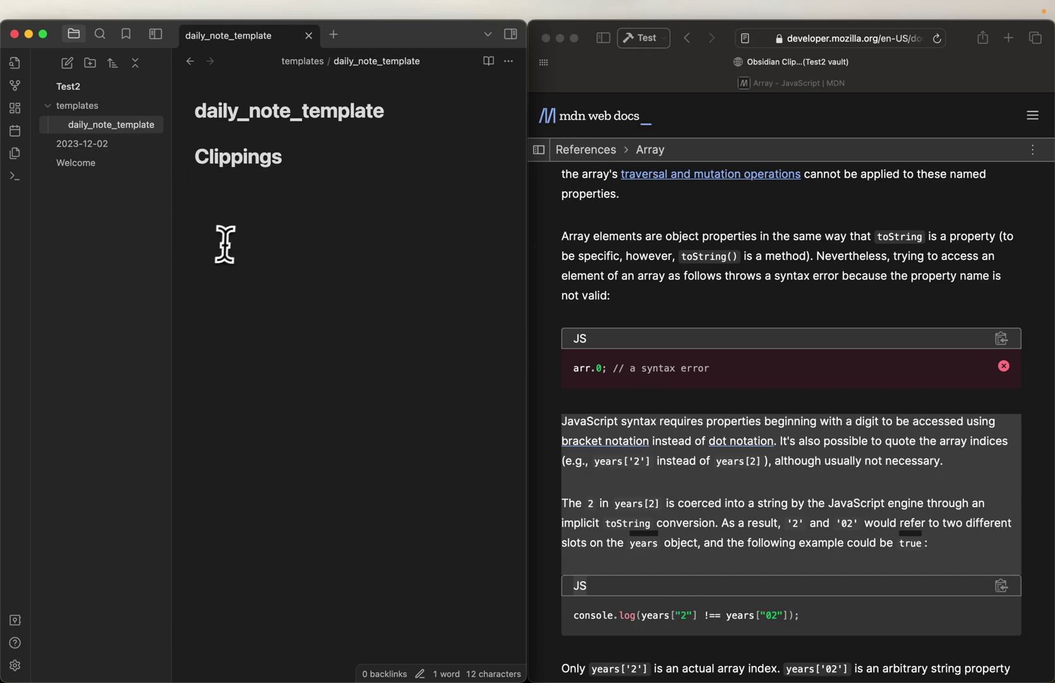
Step: Set the Daily notes template file location to templates/daily_note_template
click(15, 665)
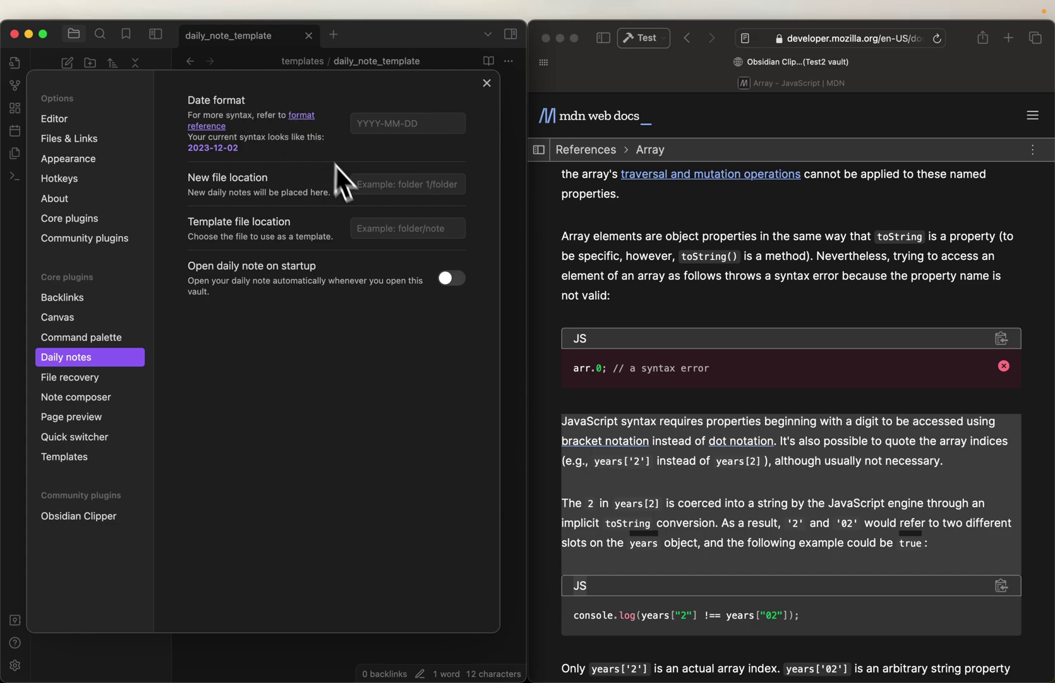
click(405, 227)
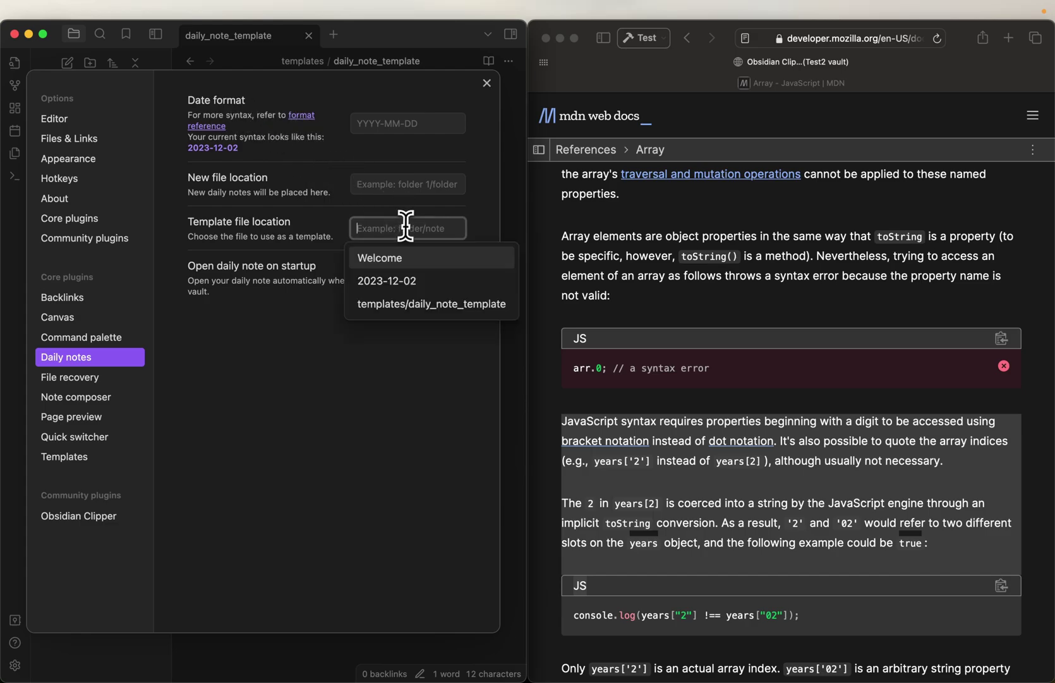
click(405, 304)
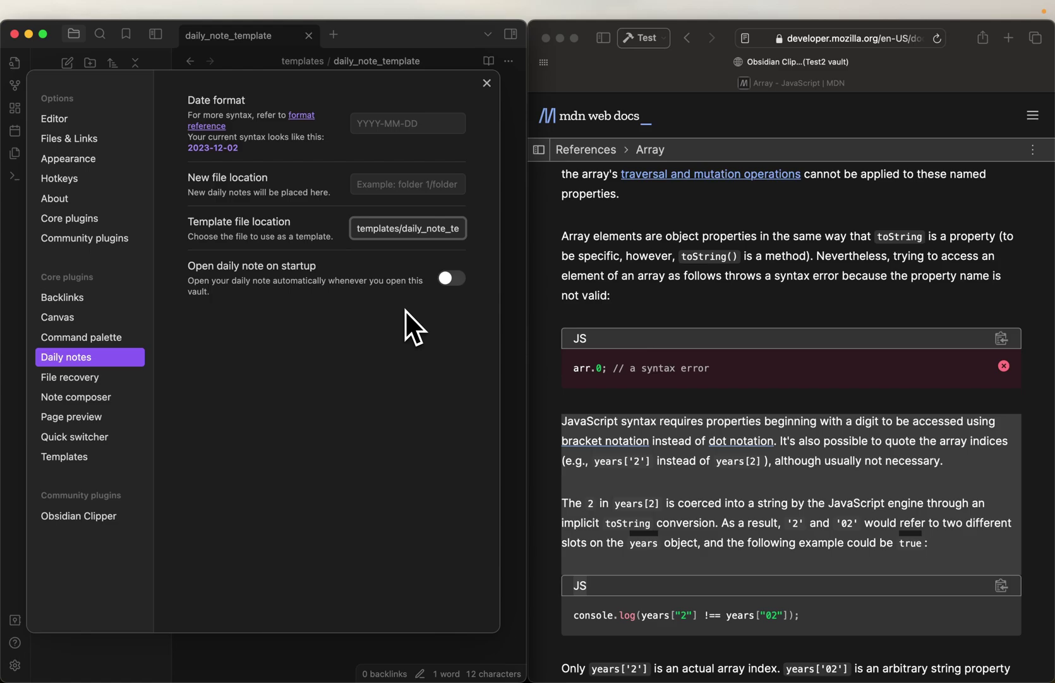
click(488, 88)
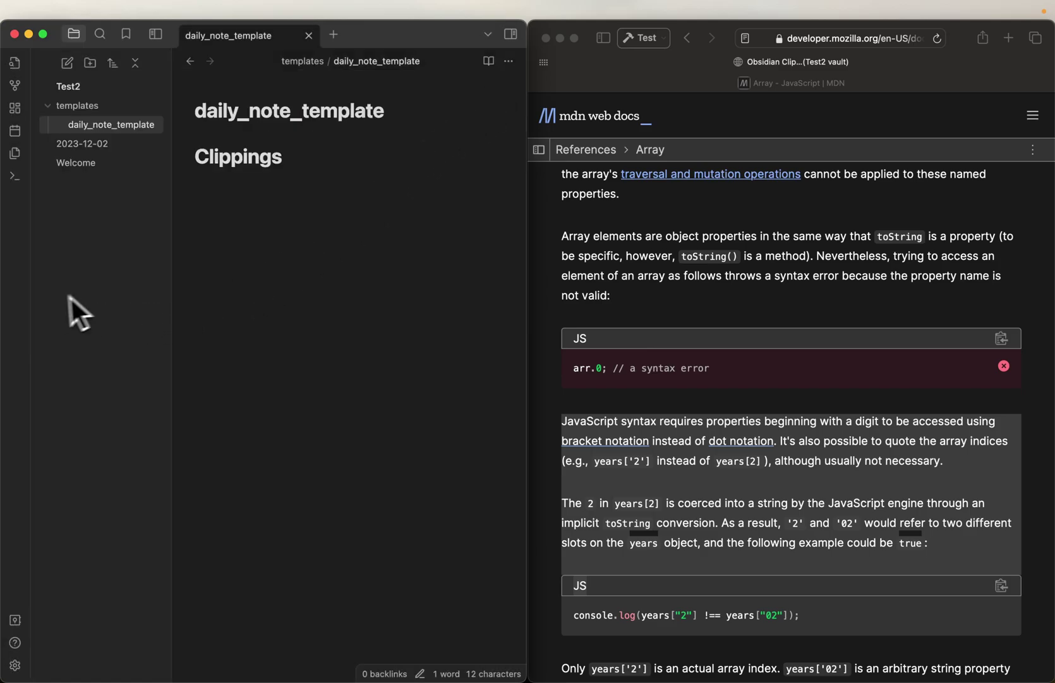
Step: Set Obsidian Clipper's Daily Note Header to 'Clippings'
click(15, 665)
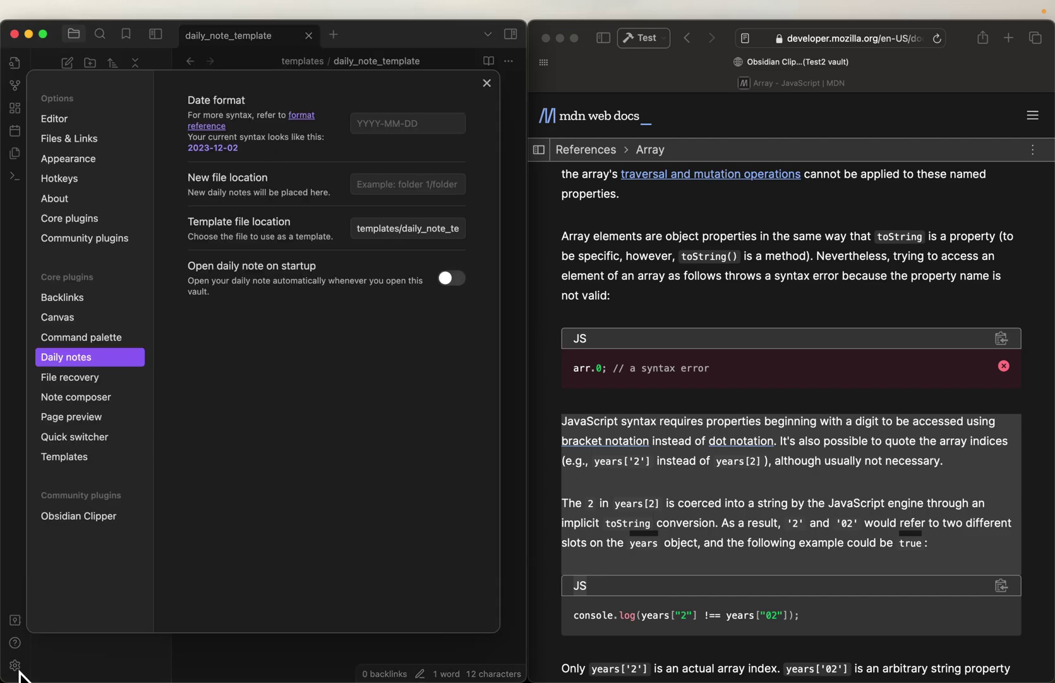
click(93, 515)
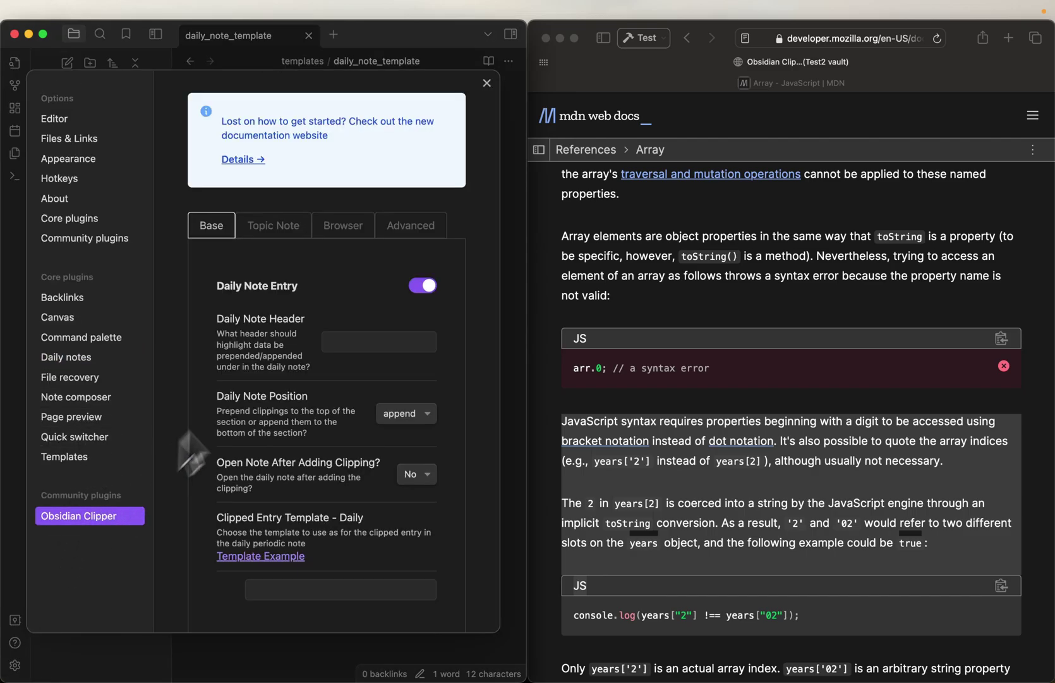
click(369, 340)
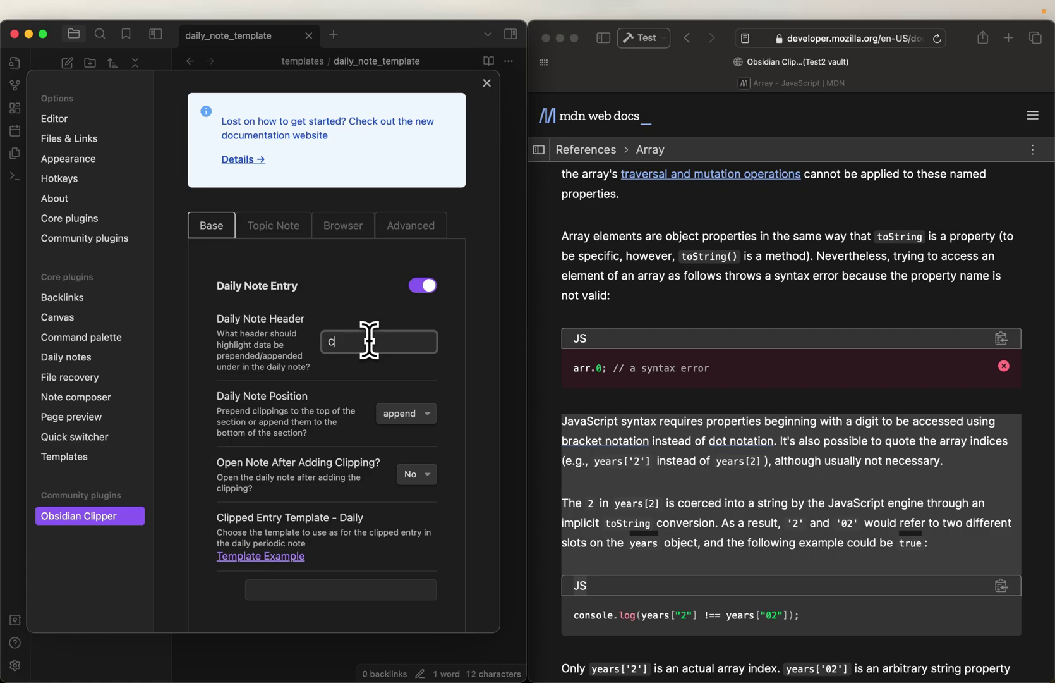
text(Clippings)
Step: Close settings and the daily_note_template tab, then delete the old 2023-12-02 note
click(487, 82)
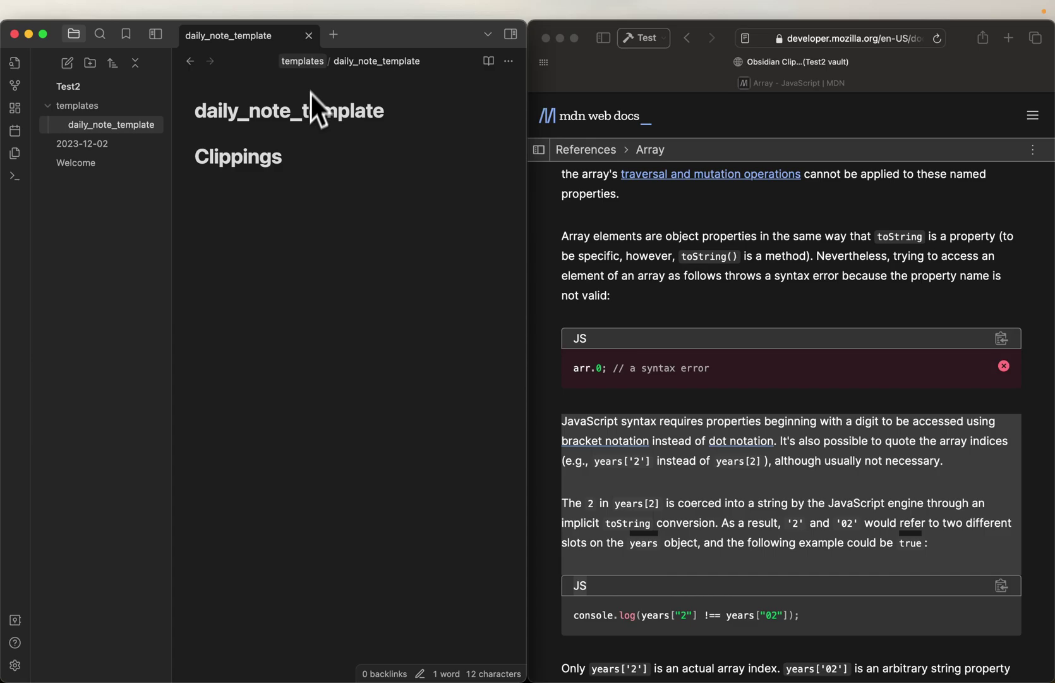
click(308, 37)
right_click(95, 146)
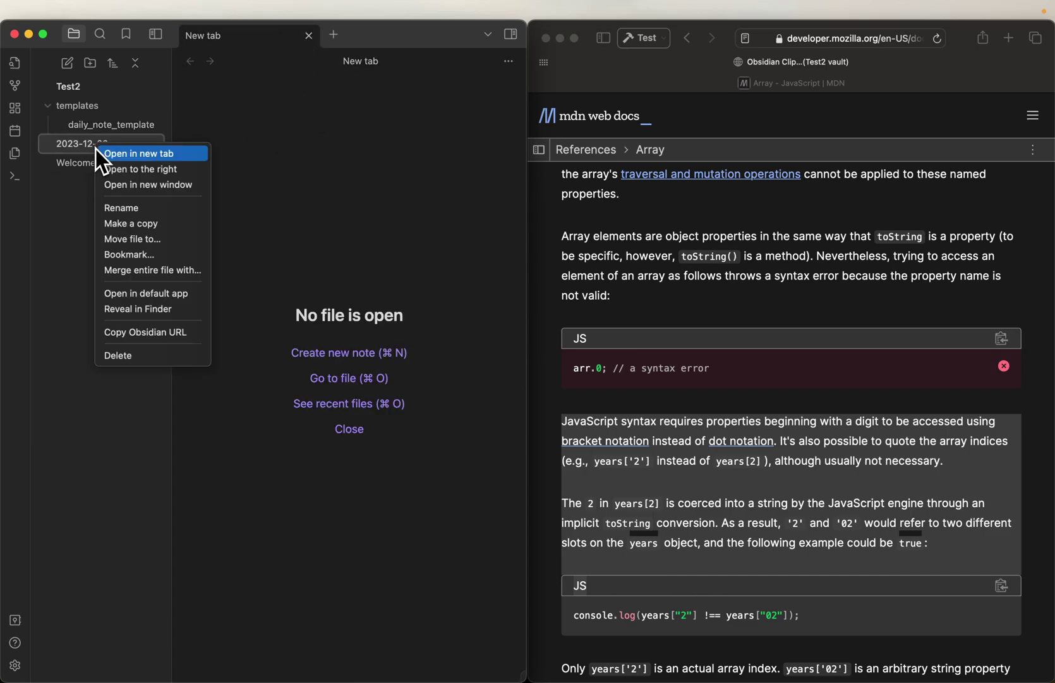
click(127, 356)
click(376, 405)
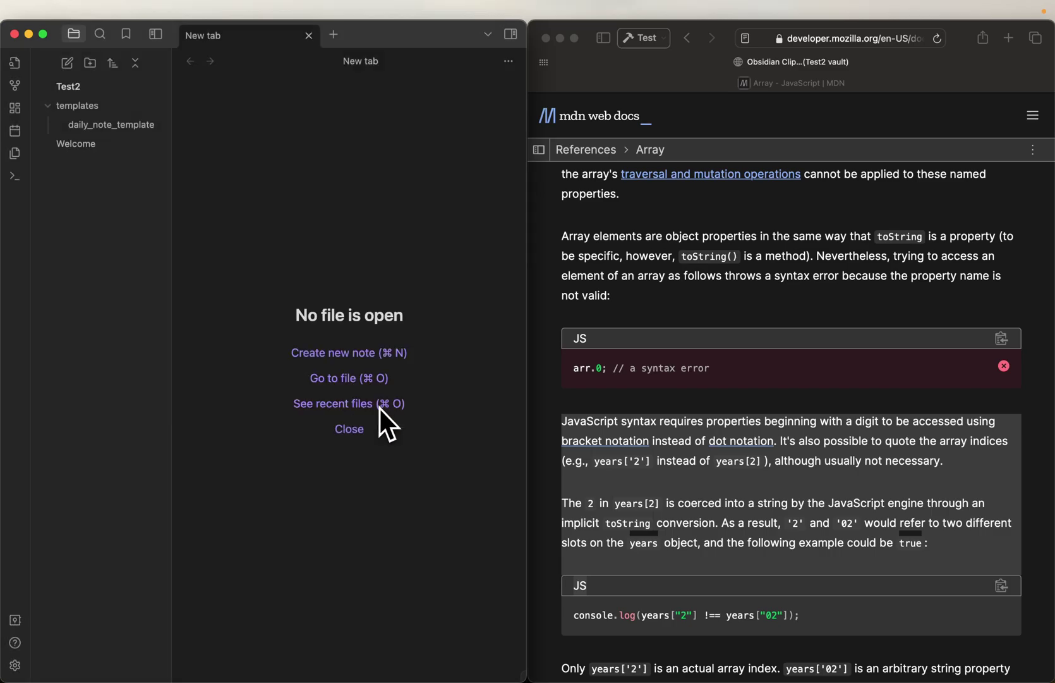
Step: Clip the selected MDN text into a new 2023-12-02 daily note and open it
scroll(746, 259, up, 1)
scroll(721, 310, down, 3)
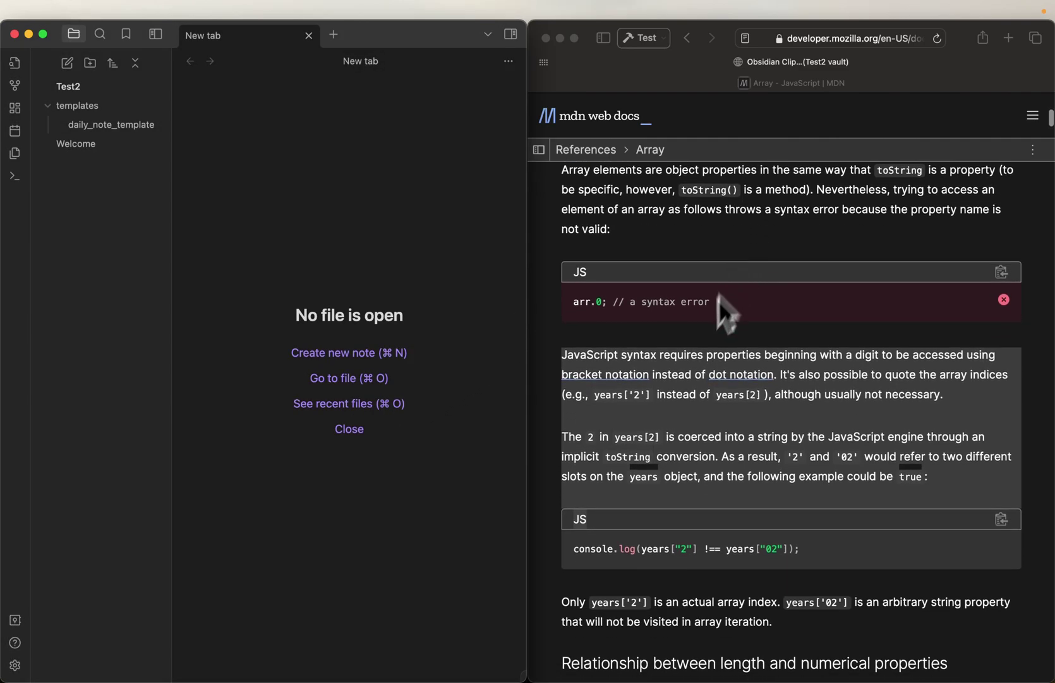
click(756, 65)
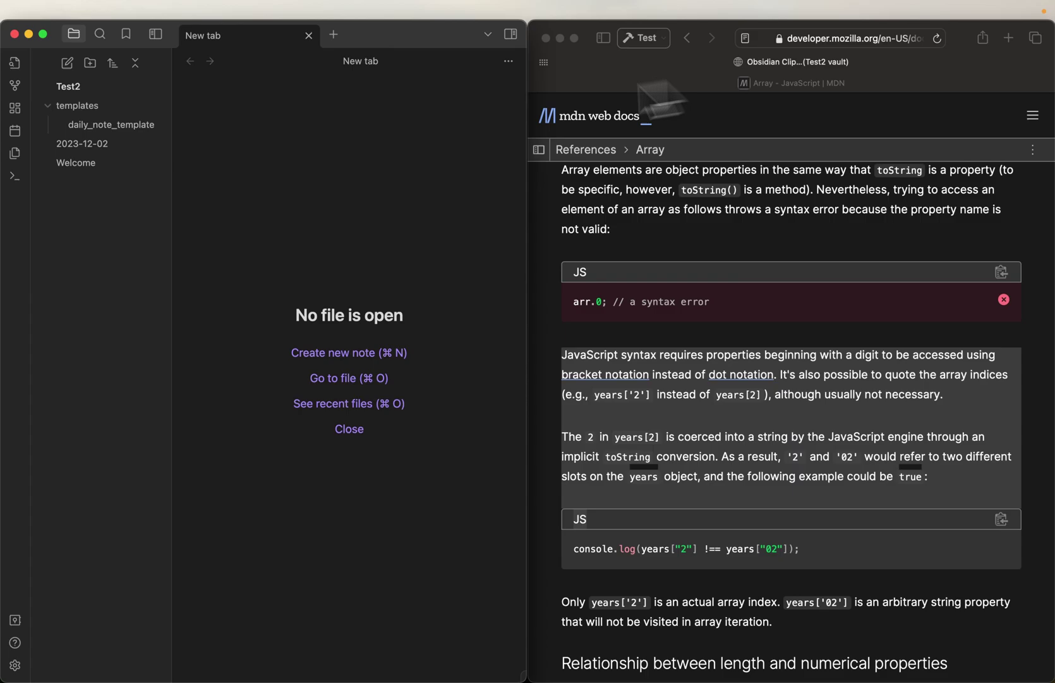
click(99, 145)
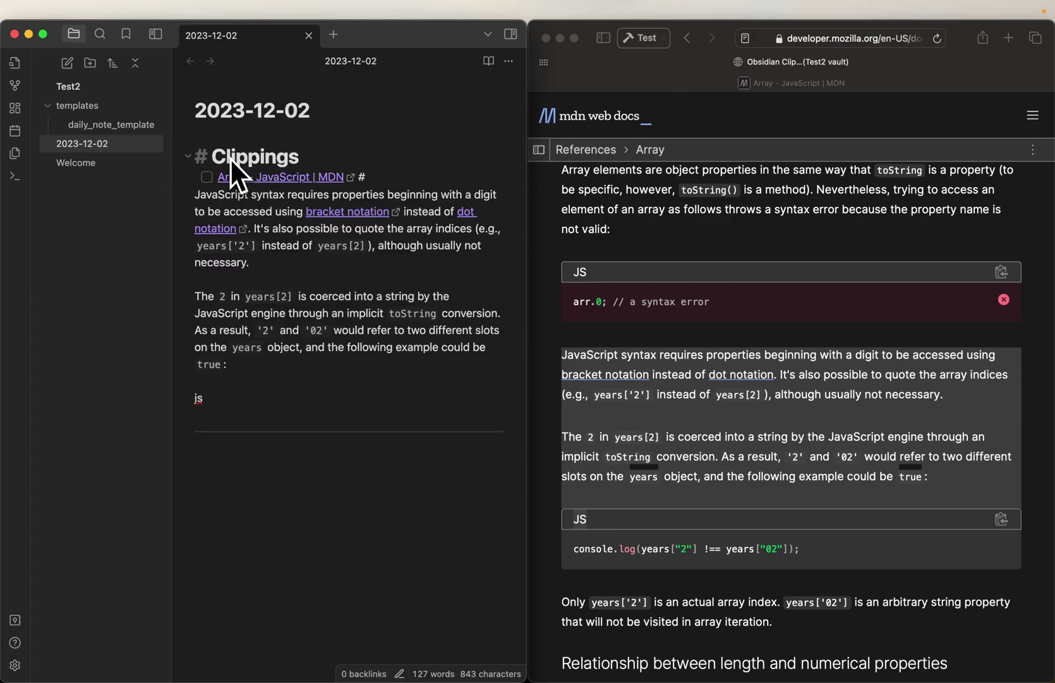
scroll(756, 241, up, 15)
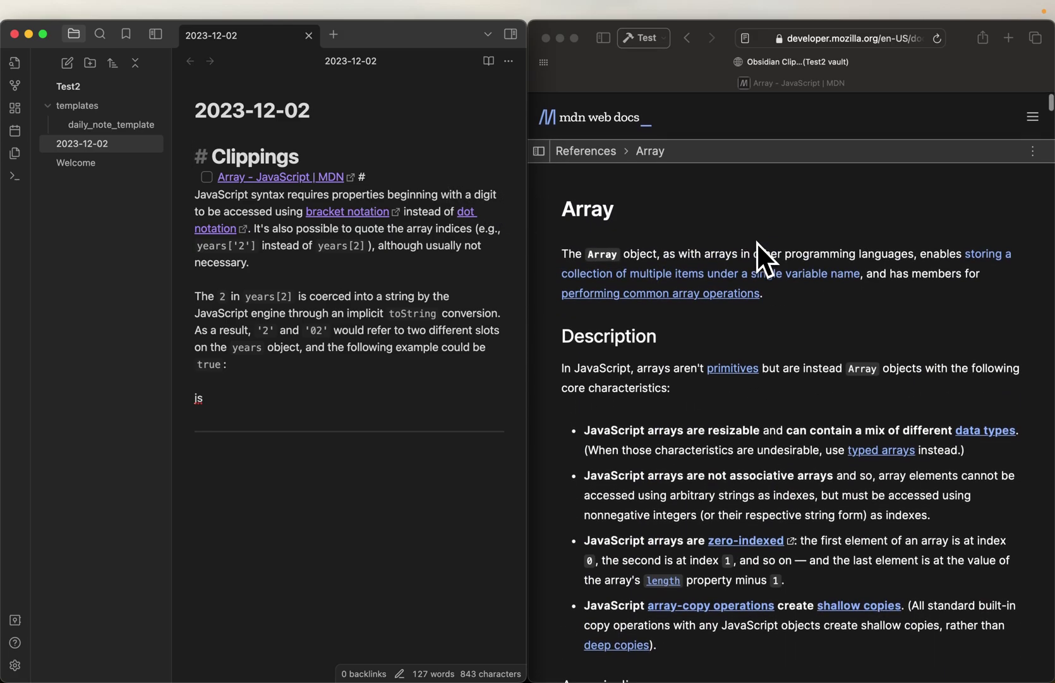
Step: Clip the MDN Array intro and Description text into the daily note
click(558, 248)
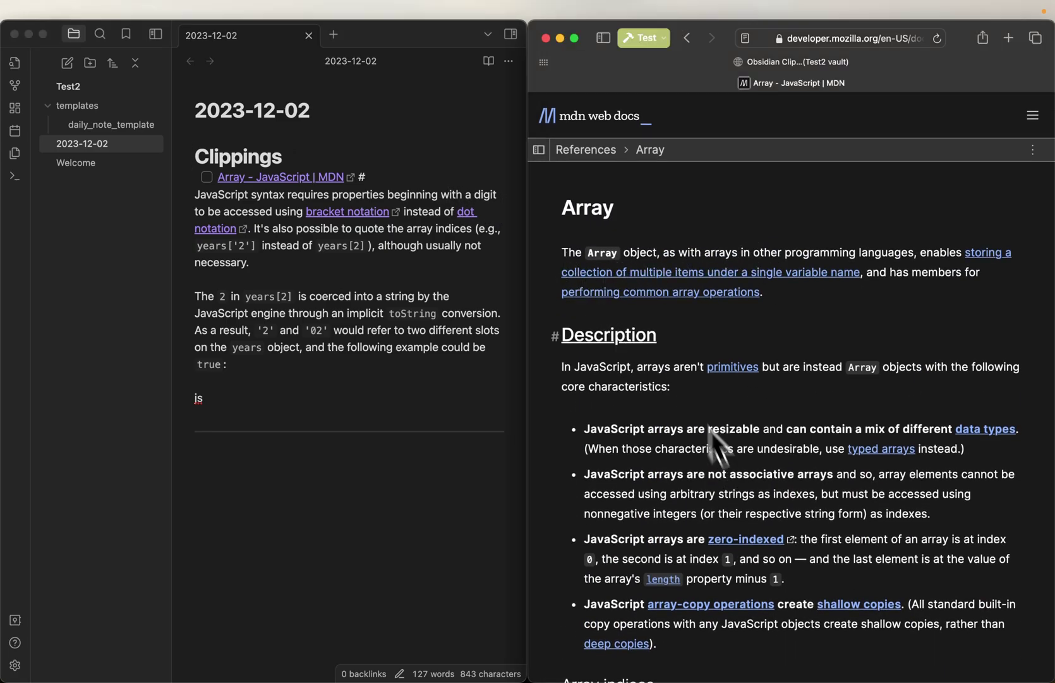
drag(560, 240, 737, 582)
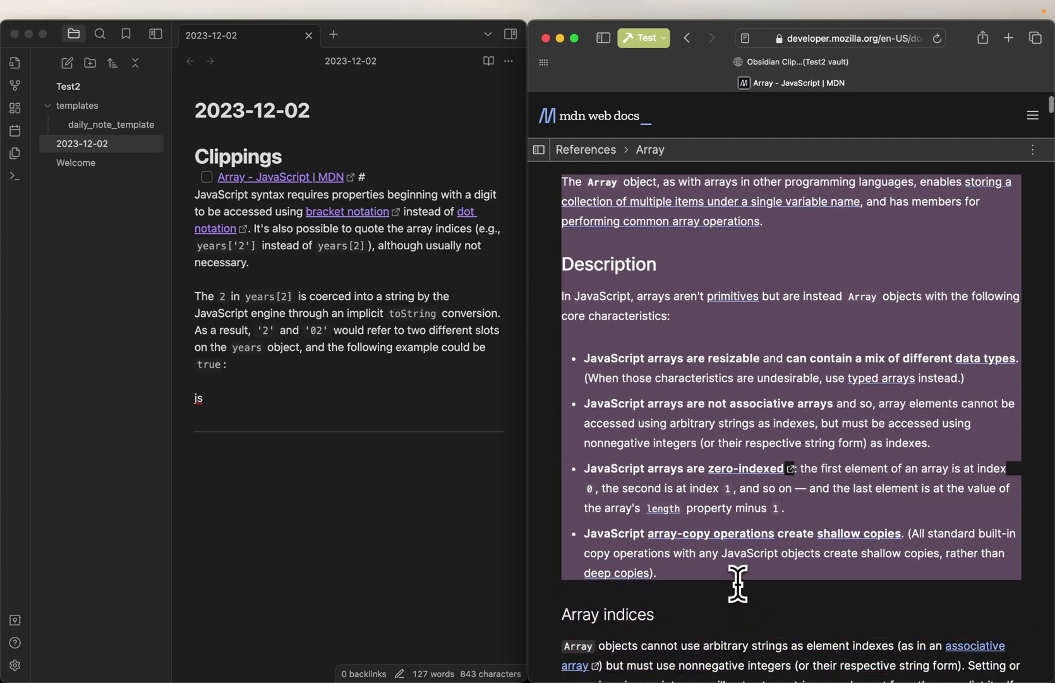
click(766, 63)
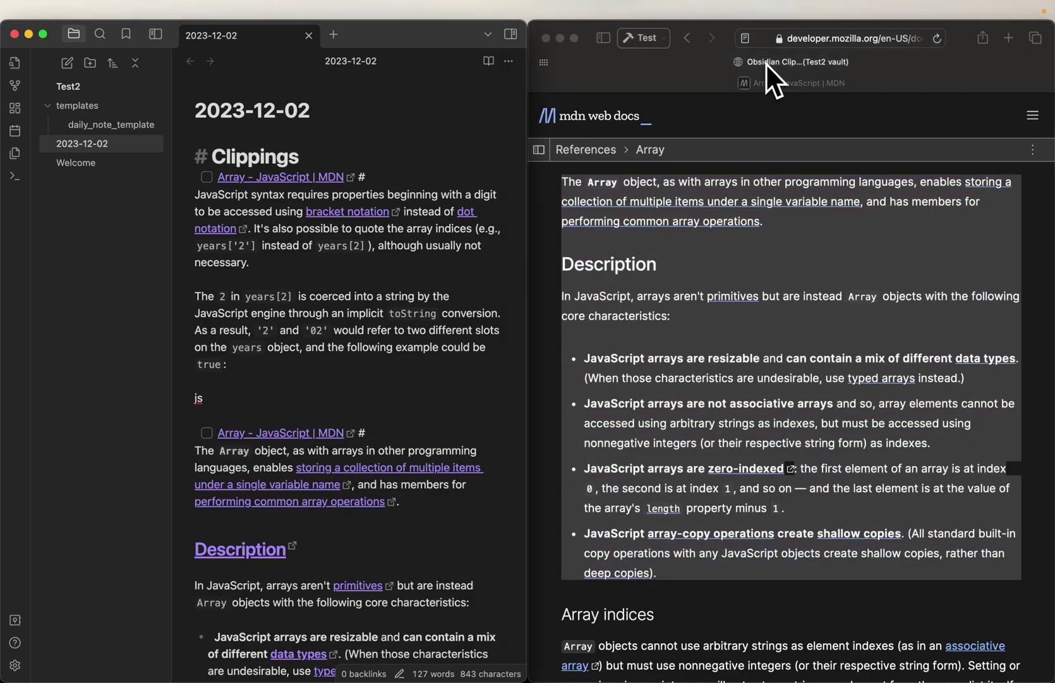
scroll(423, 372, down, 10)
scroll(423, 372, up, 10)
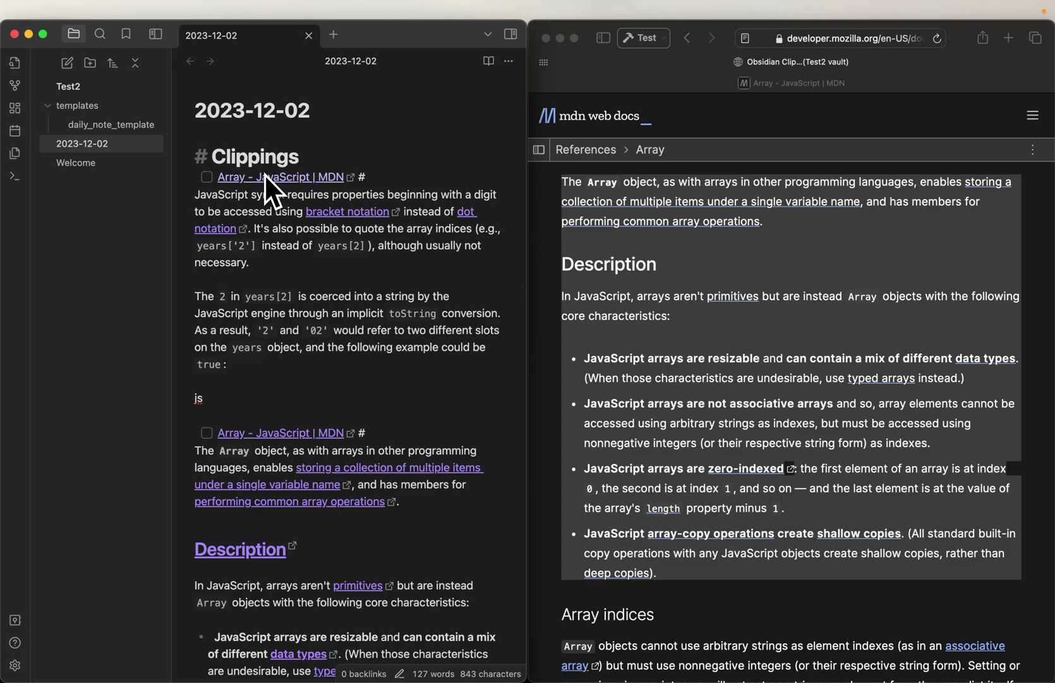
Step: Add a '# Normal Stuff' heading with two 'sdfsdf' lines above the Clippings heading
key(Return)
key(Up)
key(Up)
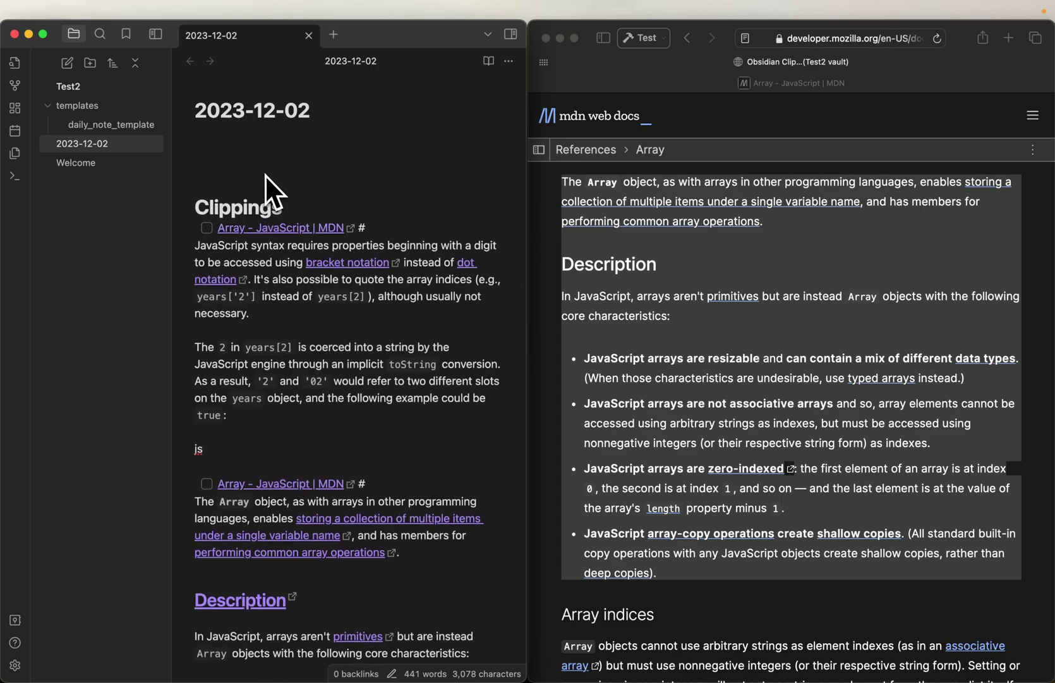
text(# )
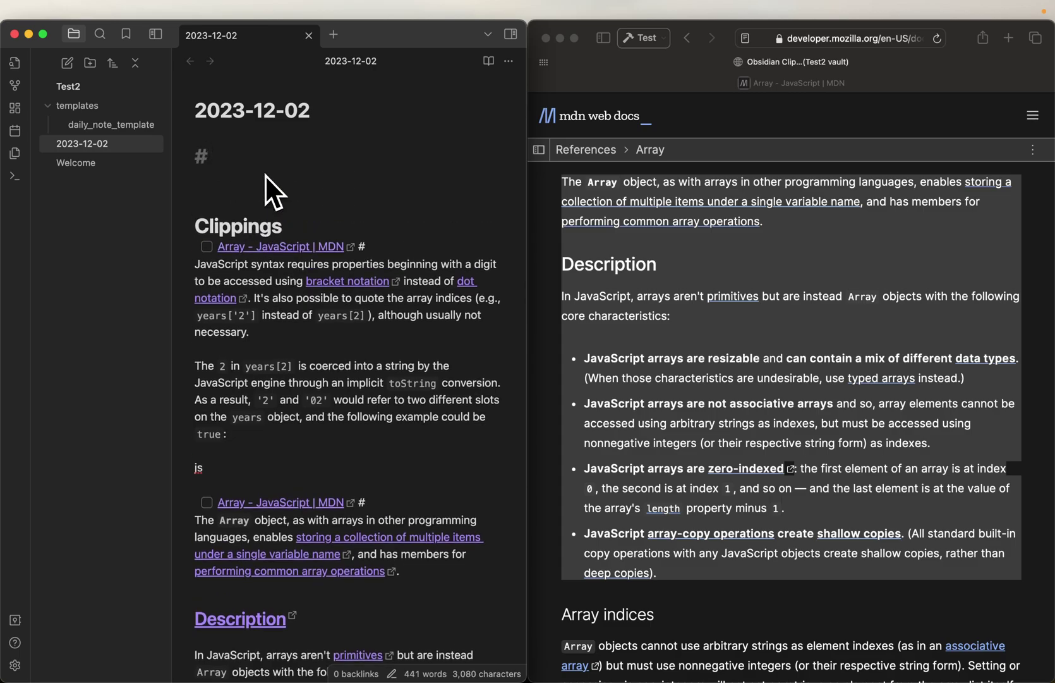
text(Normal Stuff)
key(Return)
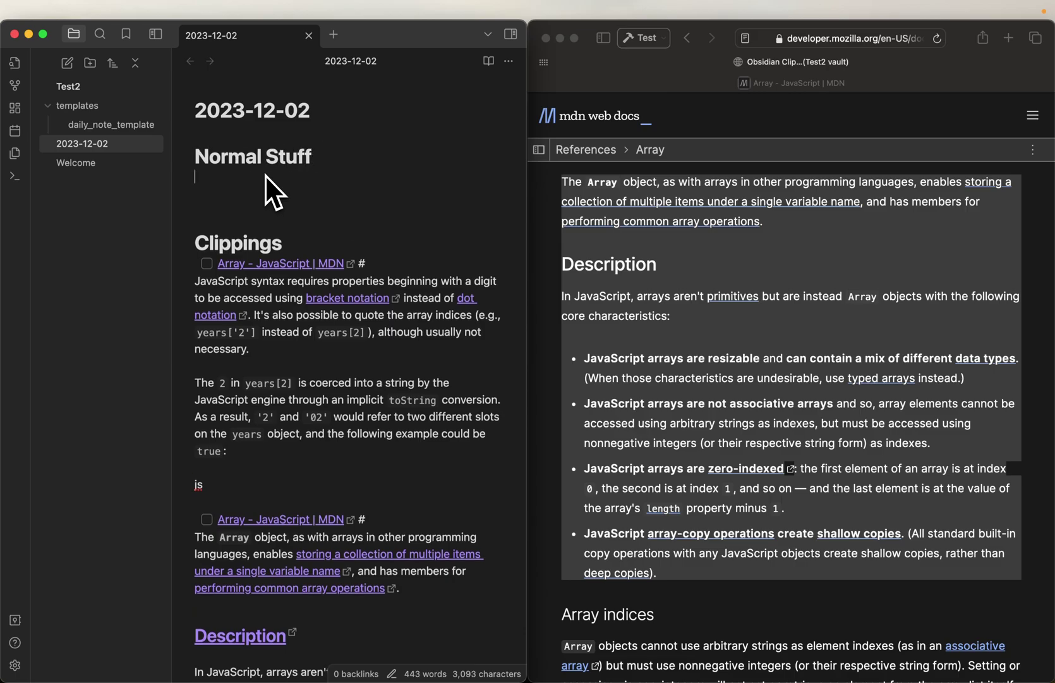
text(sdfsdf)
key(Return)
text(sdfsdf)
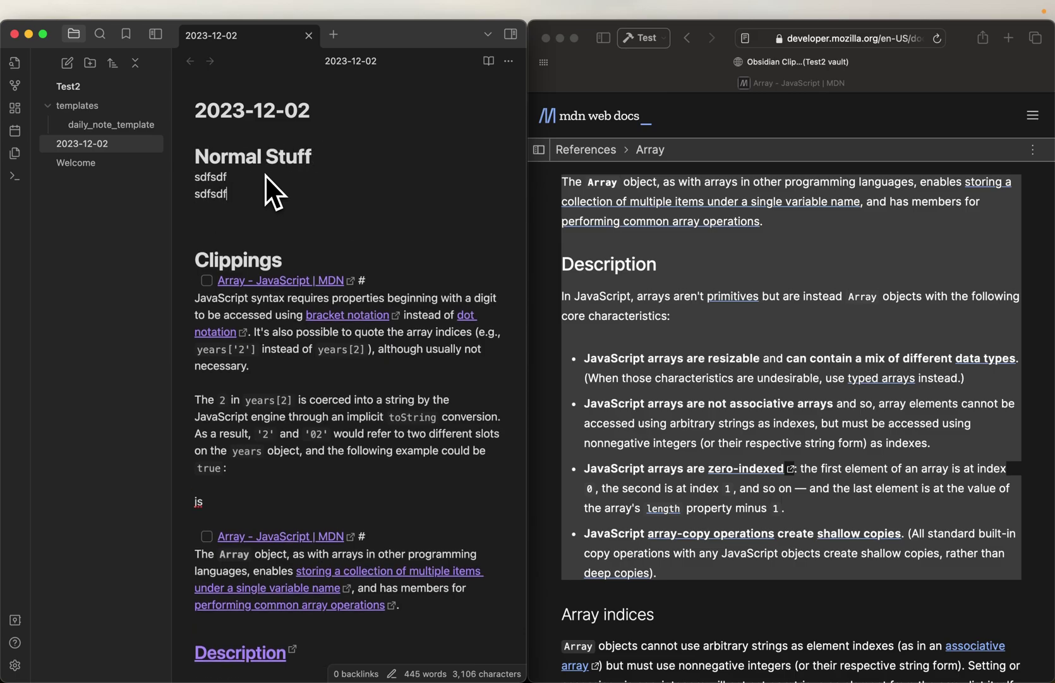
Step: Clip the MDN fruits code example and its following paragraph into the daily note
scroll(716, 337, down, 10)
scroll(715, 338, down, 5)
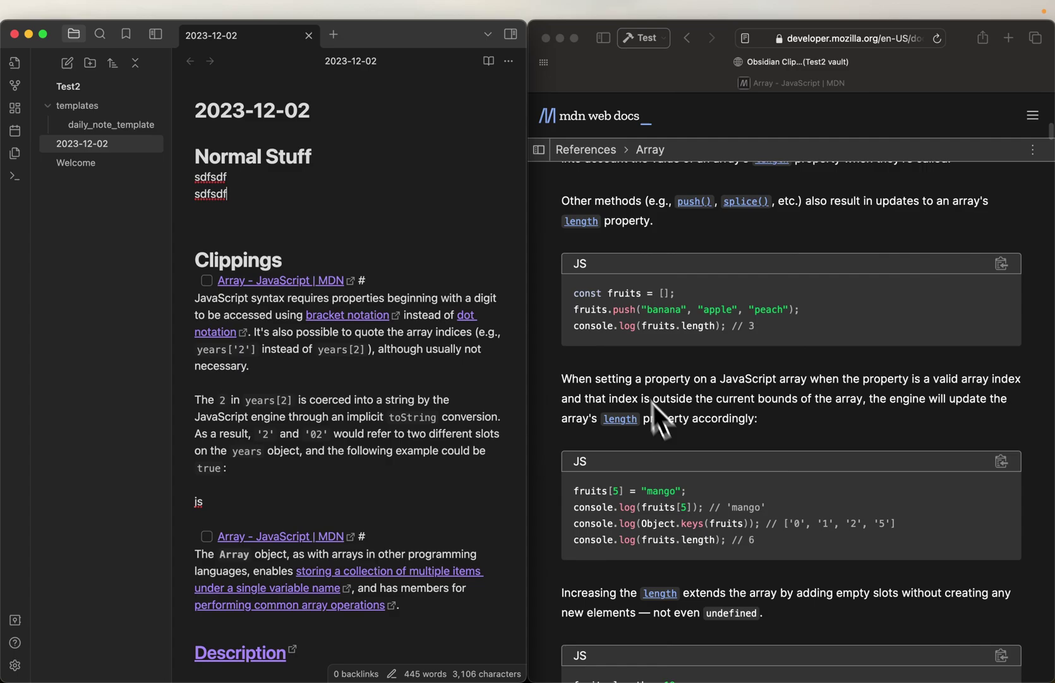
click(570, 256)
drag(561, 244, 762, 419)
click(766, 63)
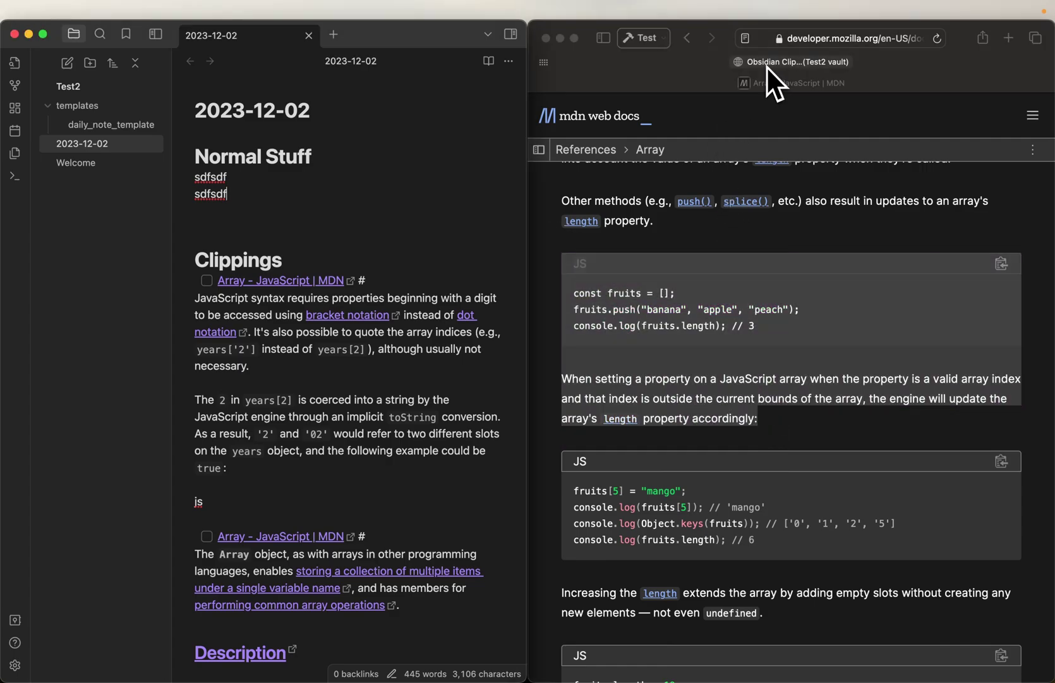
scroll(249, 389, down, 1)
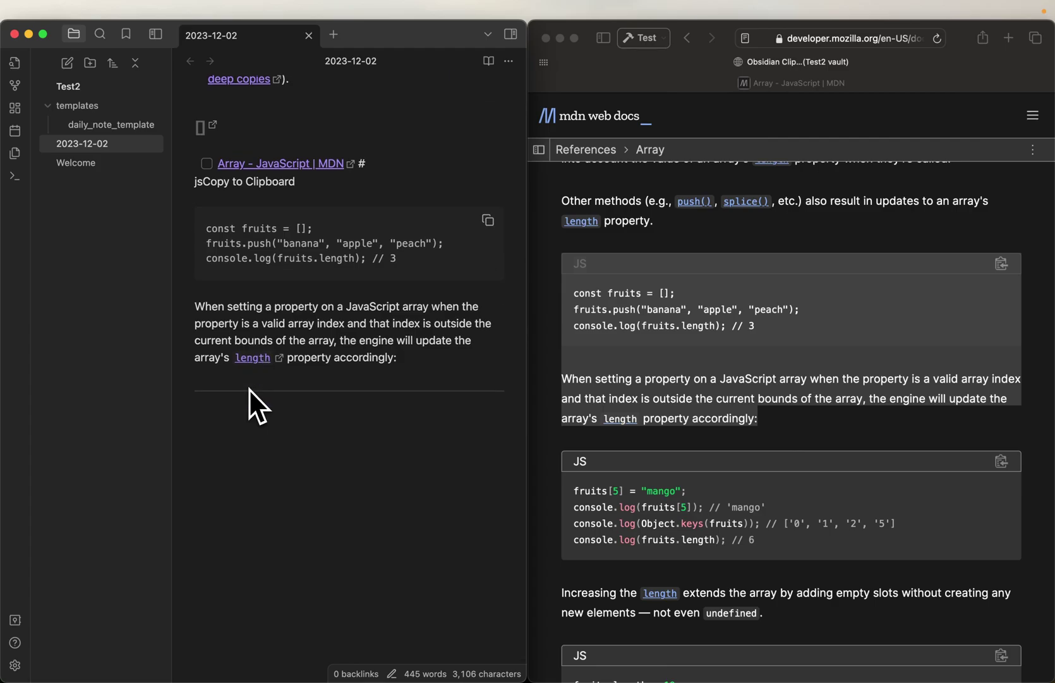